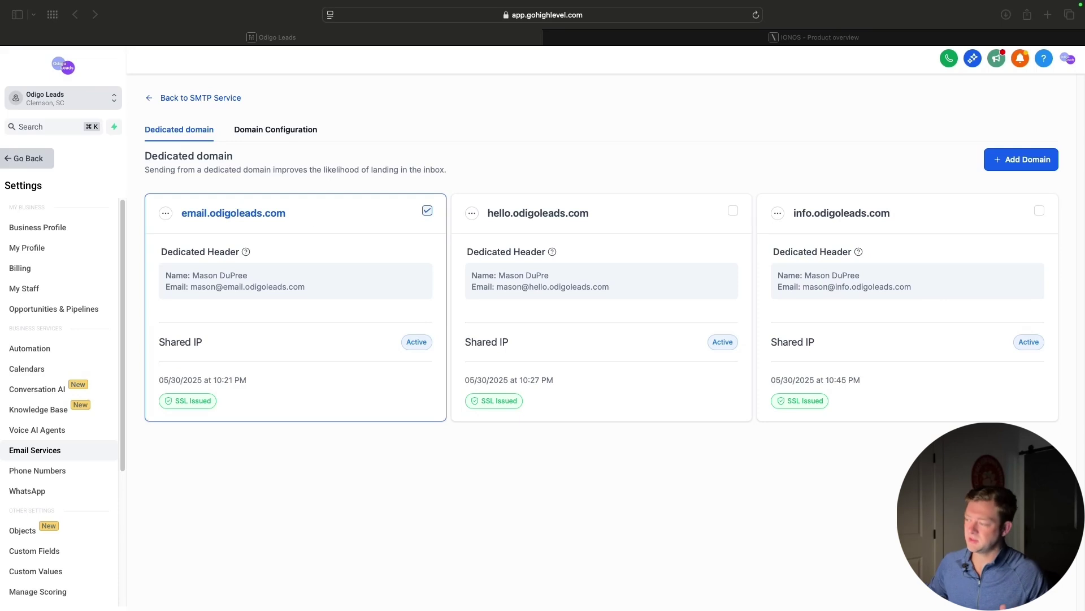
click(185, 219)
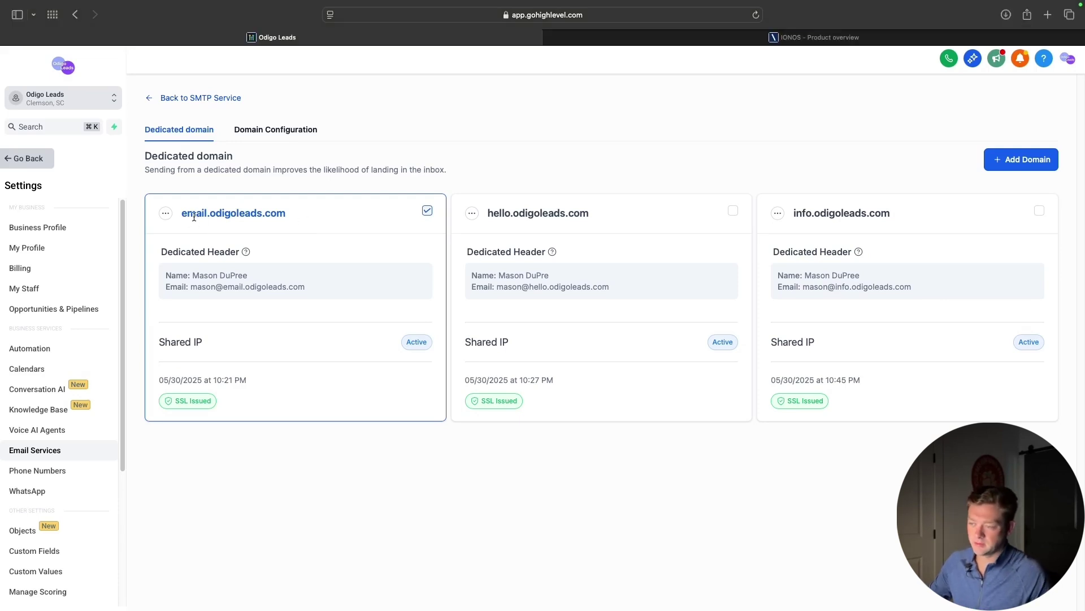
drag(211, 213, 290, 213)
click(296, 215)
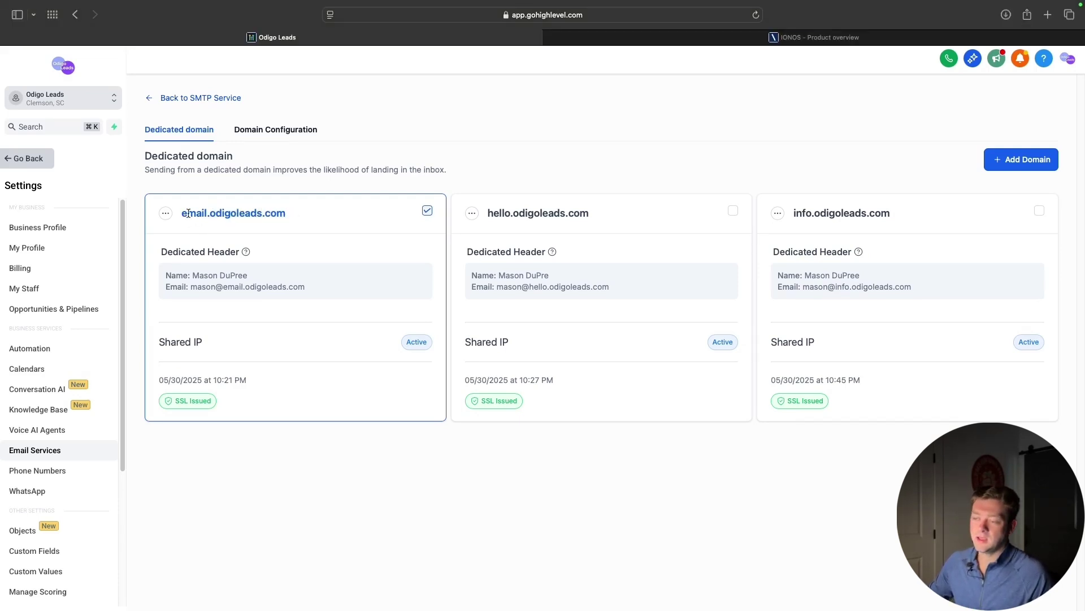
drag(181, 214, 326, 213)
click(328, 212)
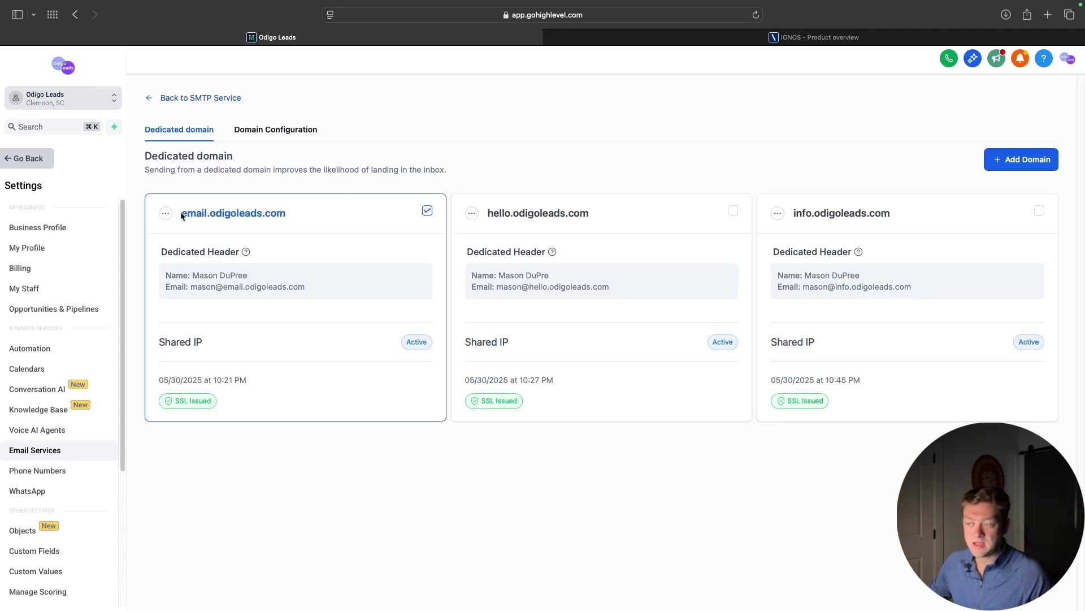
click(505, 218)
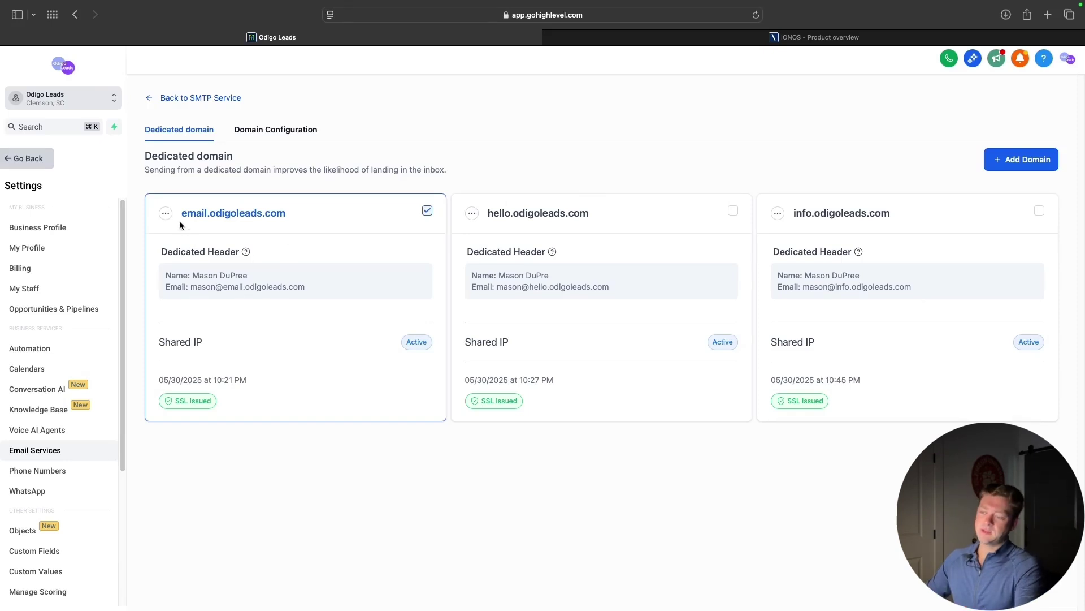
drag(181, 217, 286, 209)
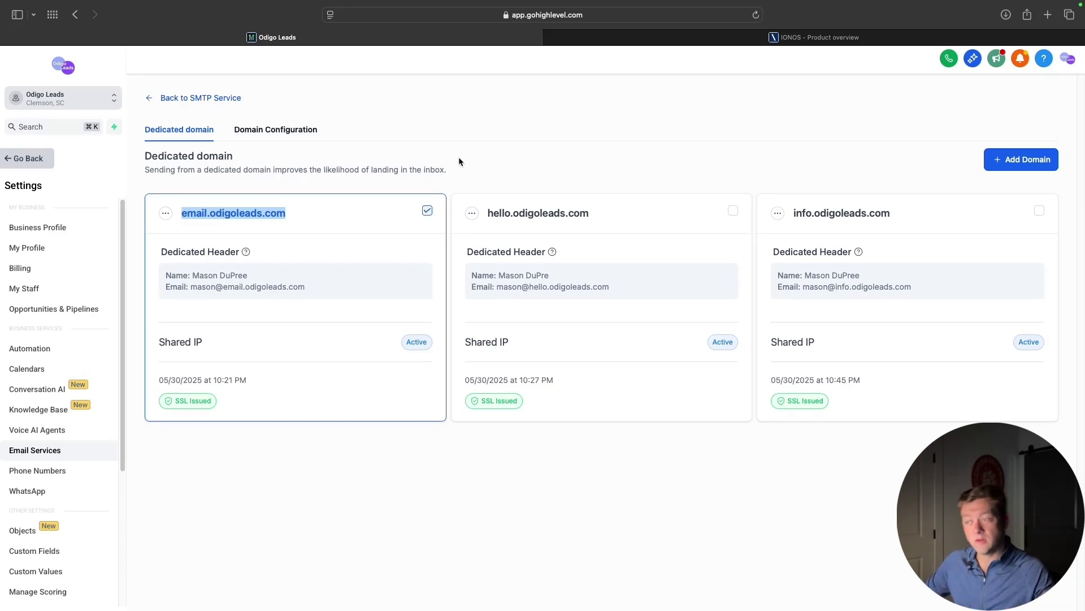
click(476, 179)
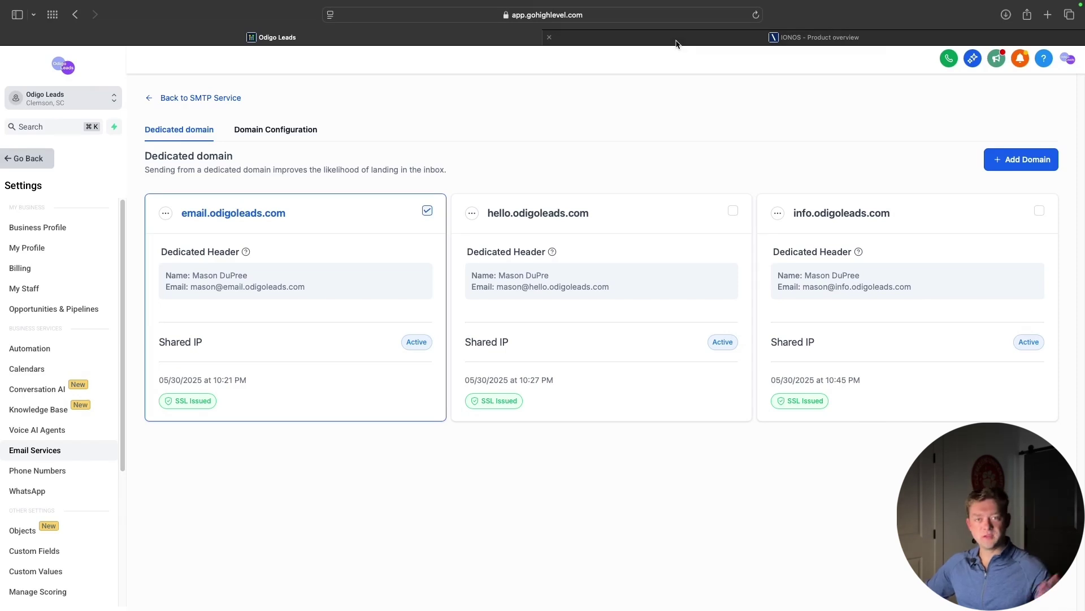
mouse_move(676, 44)
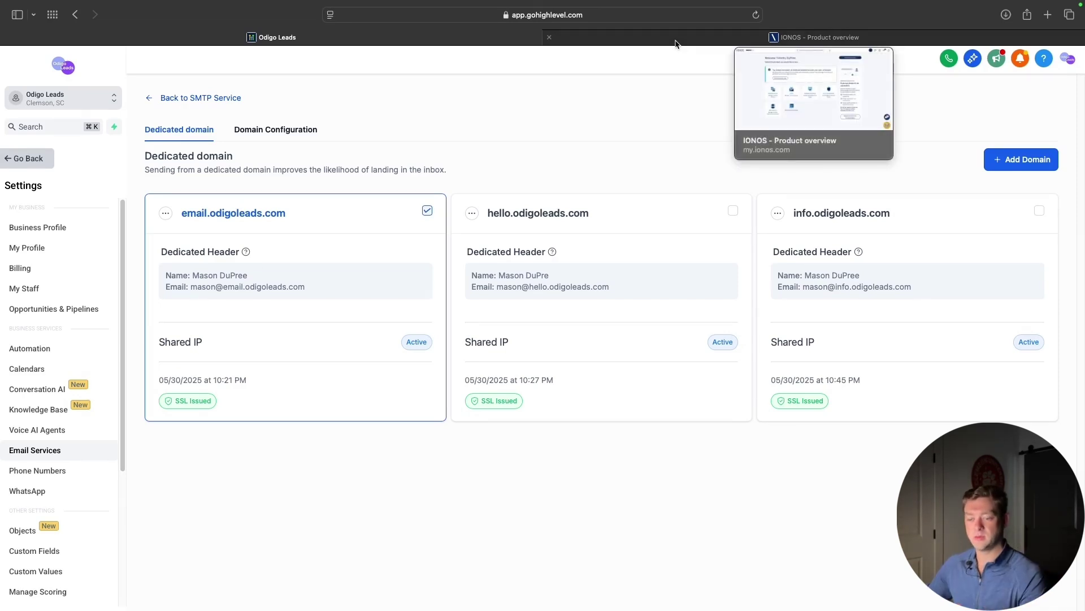
Review the odigoleads.com DNS records in IONOS, then return to the Odigo Leads account
click(676, 42)
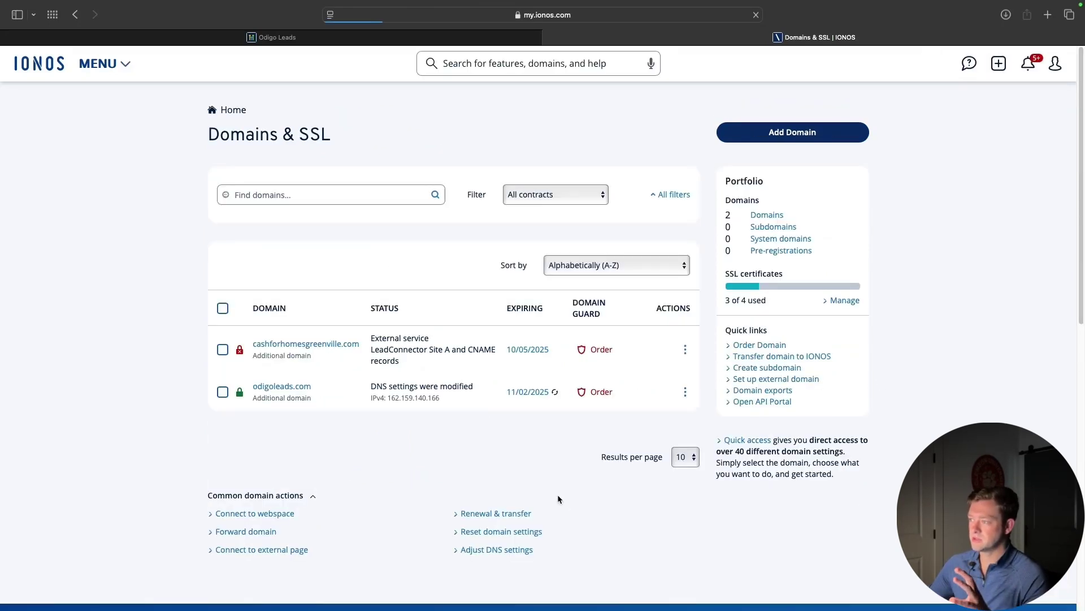
click(309, 389)
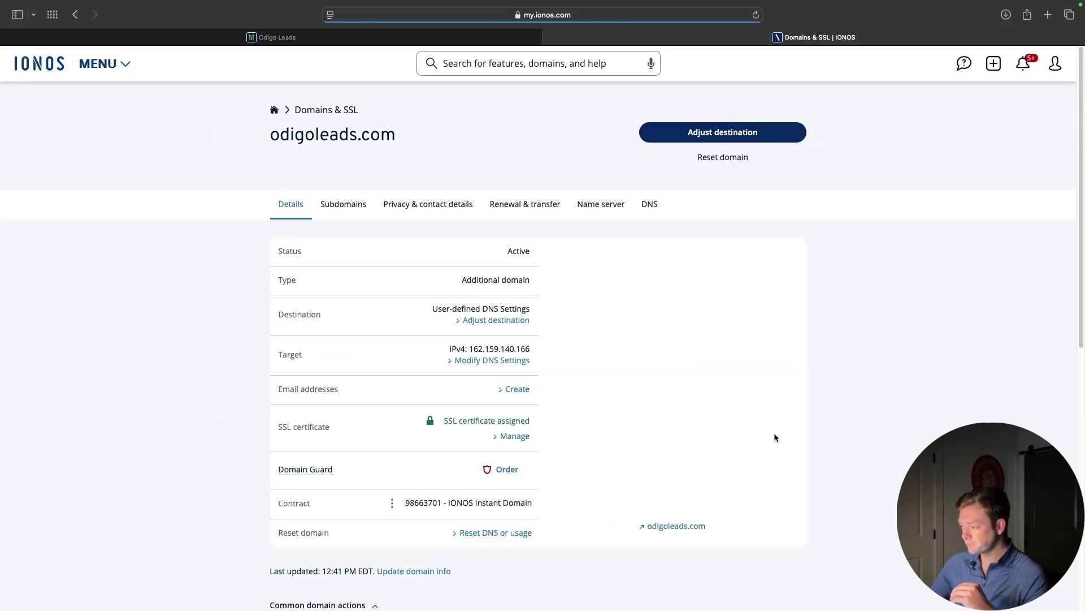
click(650, 206)
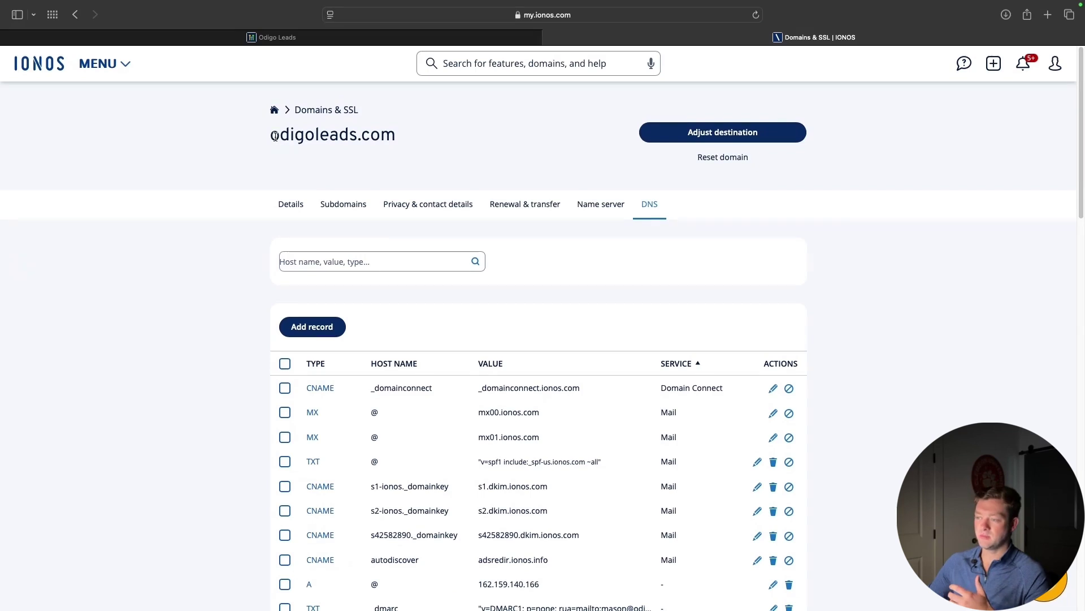
drag(271, 135, 406, 138)
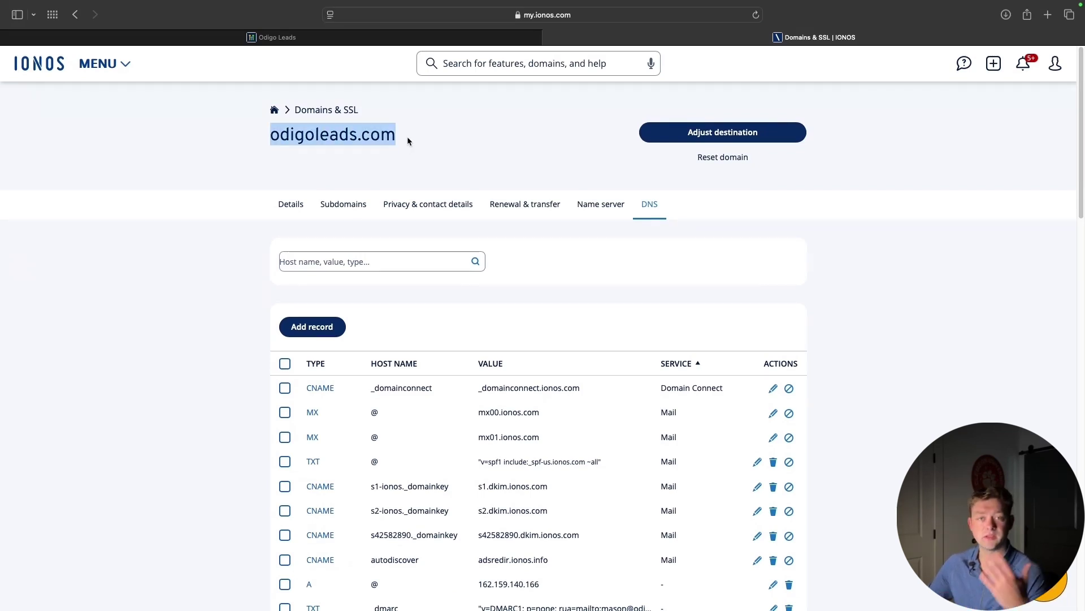
click(943, 265)
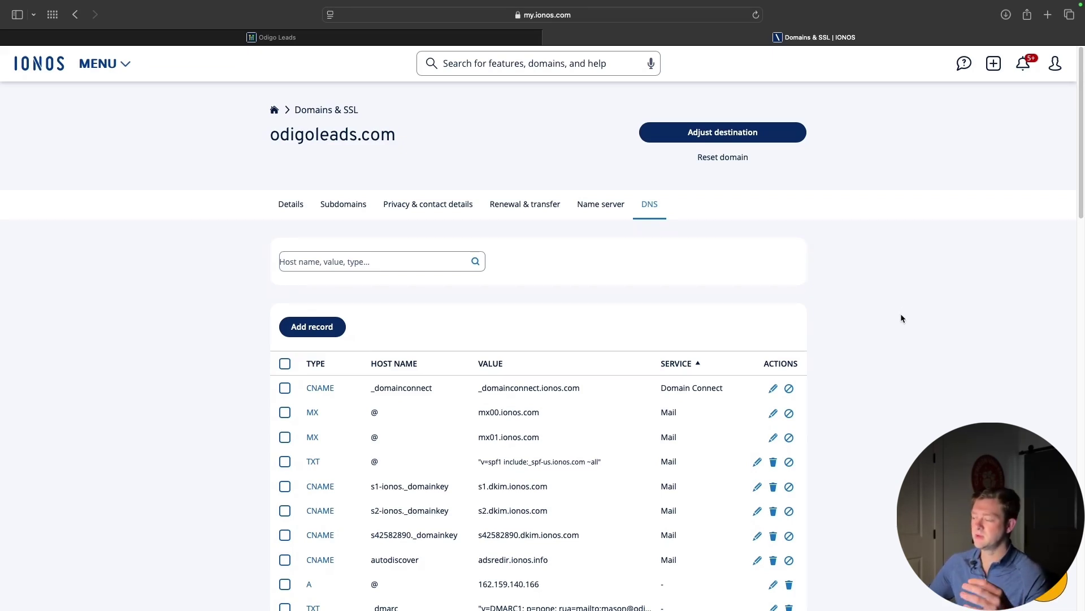
mouse_move(363, 46)
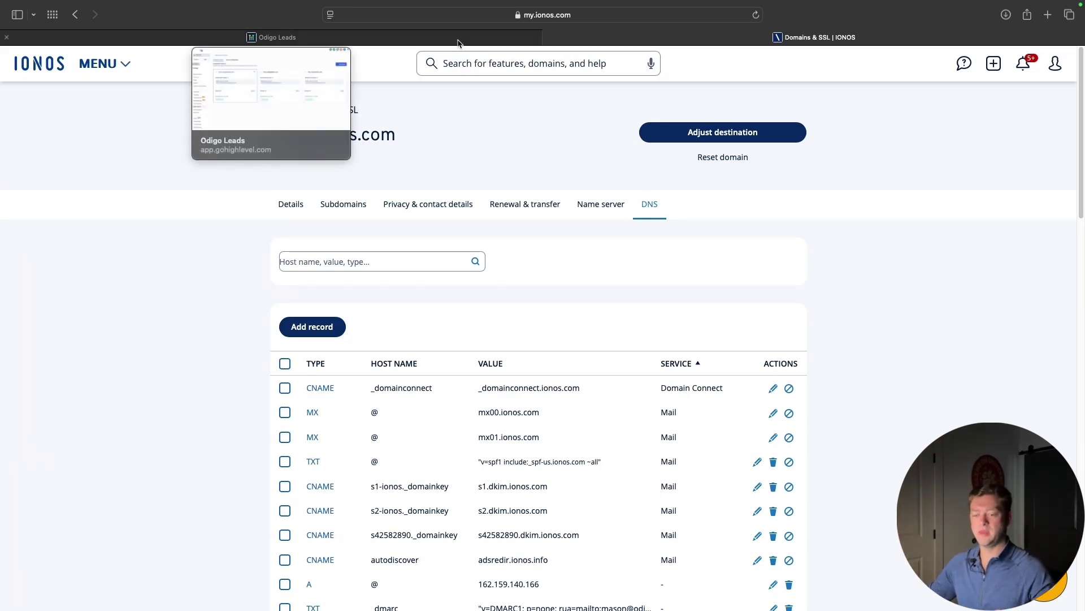
click(459, 40)
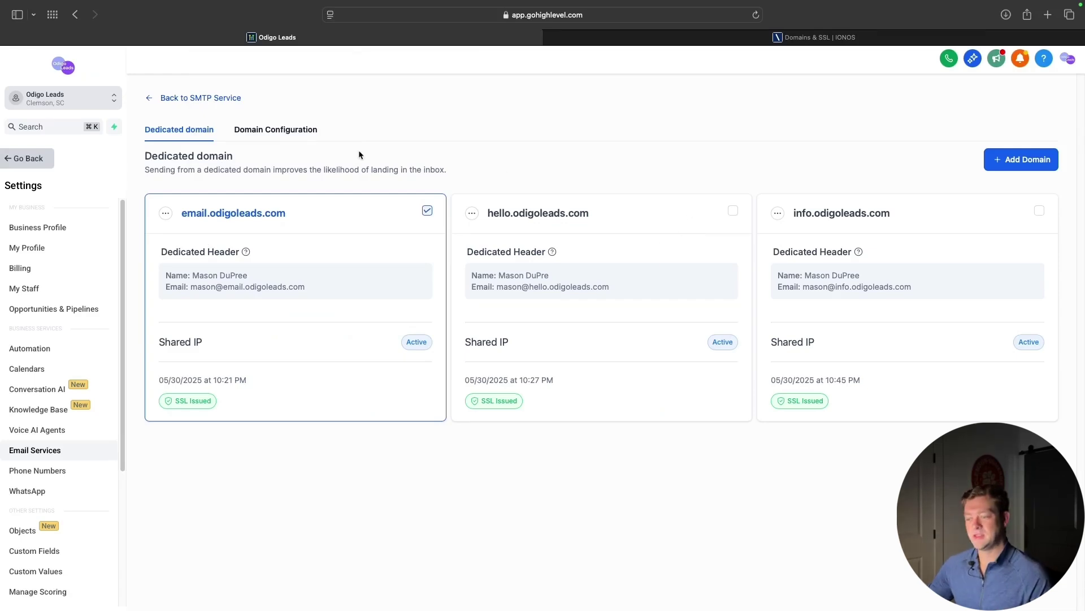
Look through the Domain Configuration tab, then go back to the dedicated domain list
click(294, 130)
scroll(631, 415, down, 3)
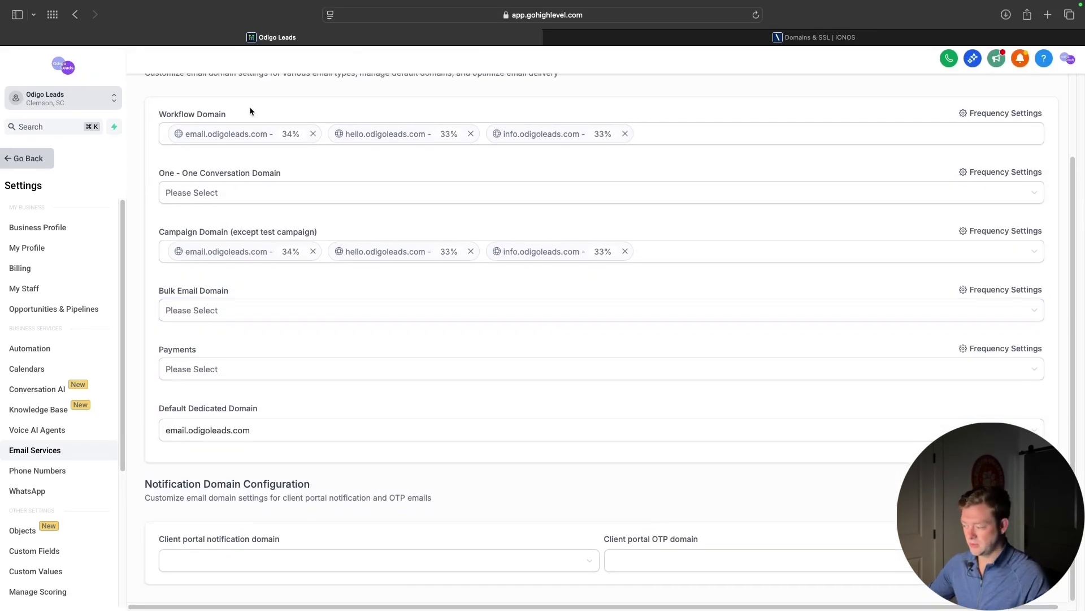
scroll(215, 96, up, 5)
click(180, 130)
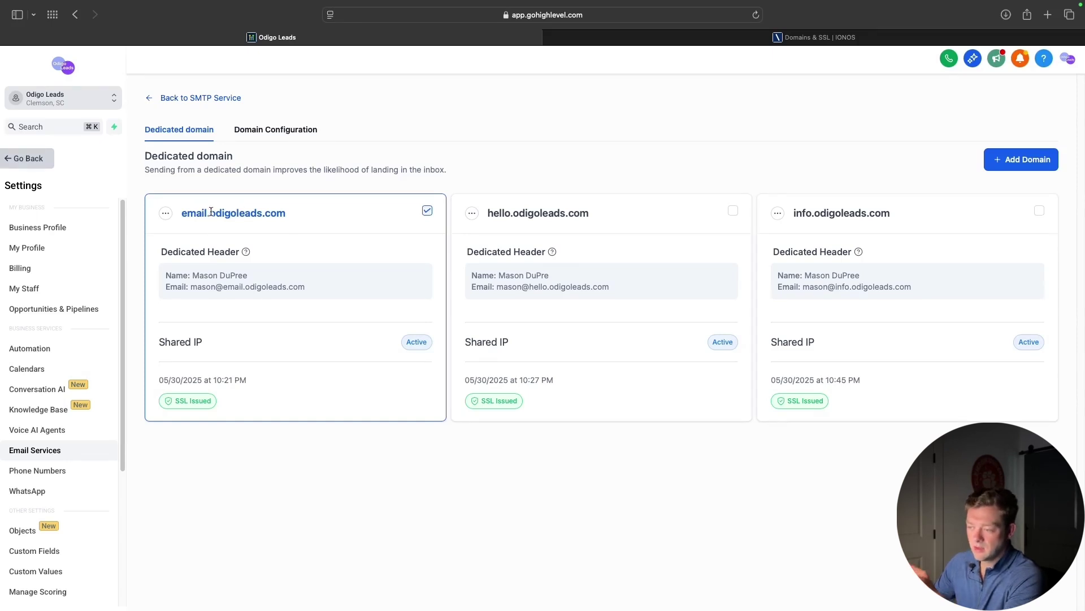
Inspect the email.odigoleads.com card, noting its root domain and subdomain prefix
drag(211, 213, 309, 211)
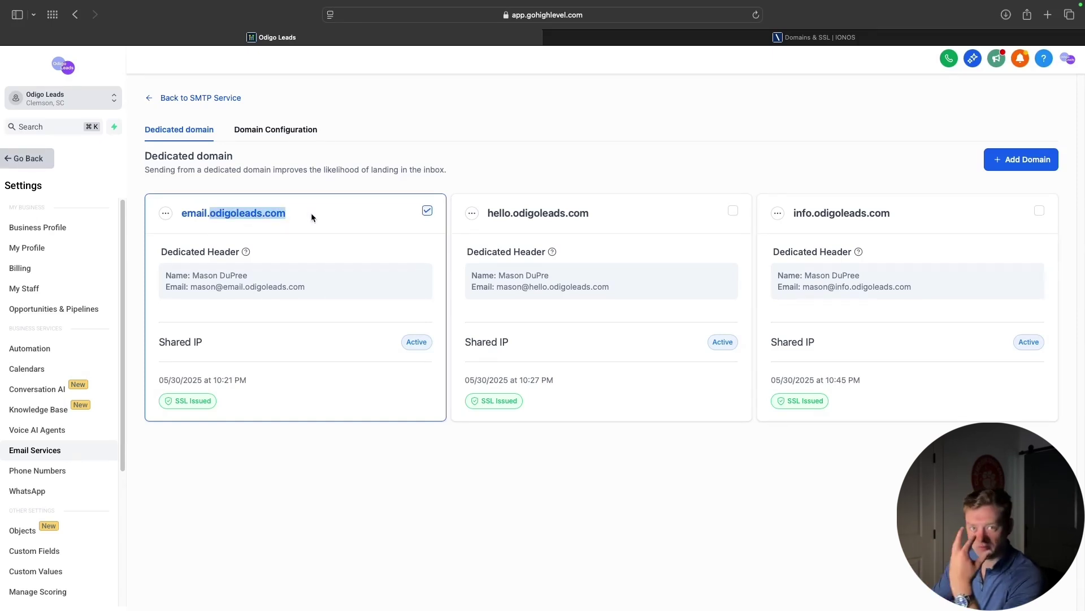
click(311, 214)
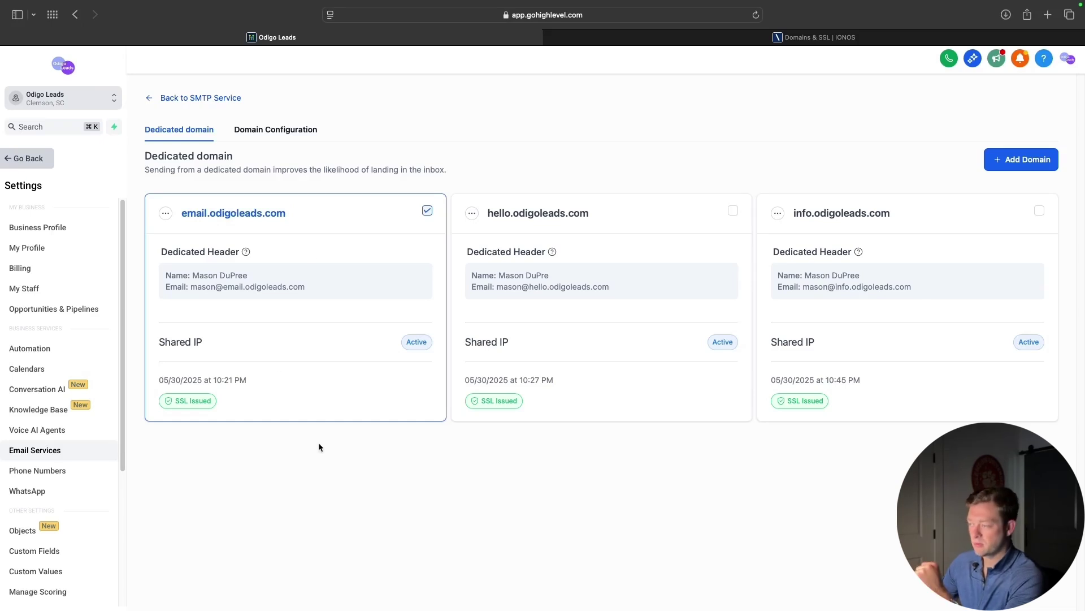
drag(182, 215, 208, 214)
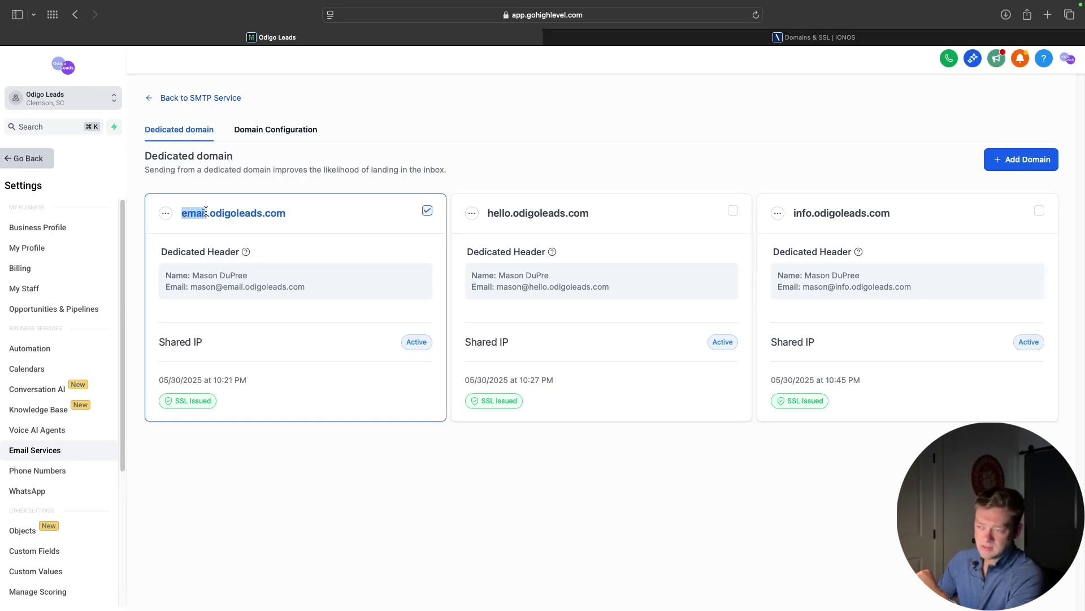
click(285, 215)
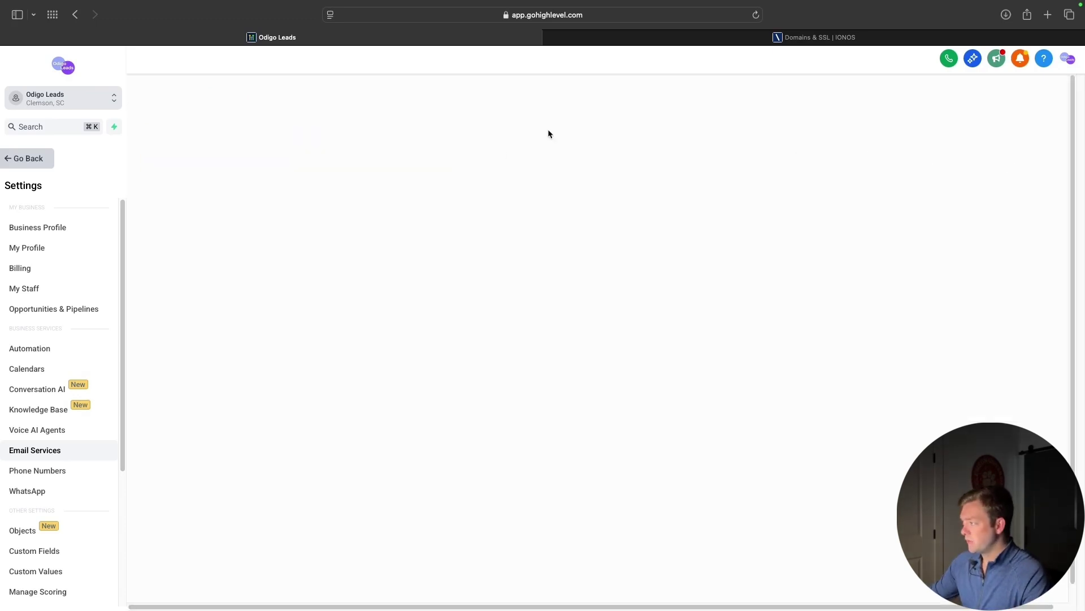
Submit support.odigoleads.com as a new sending domain and choose to add its DNS records manually
click(245, 206)
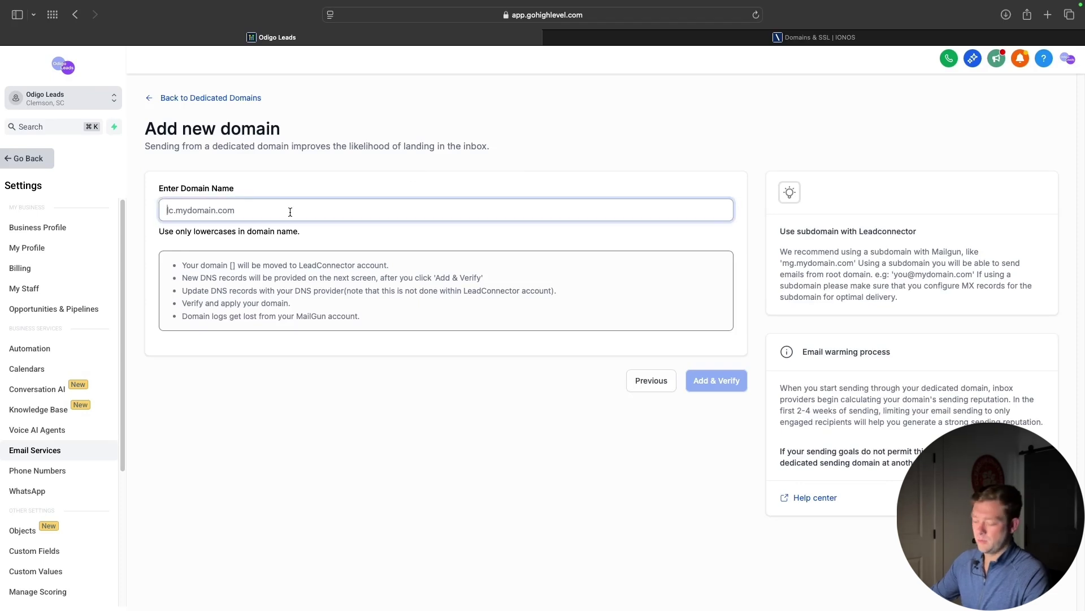
text(support)
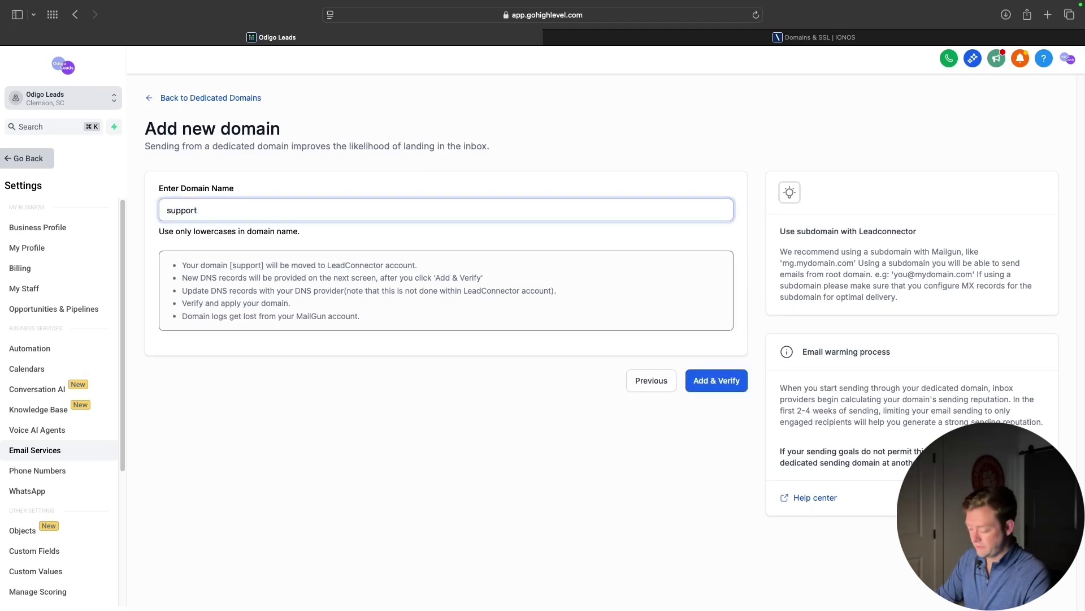
text(.odigoleads.com)
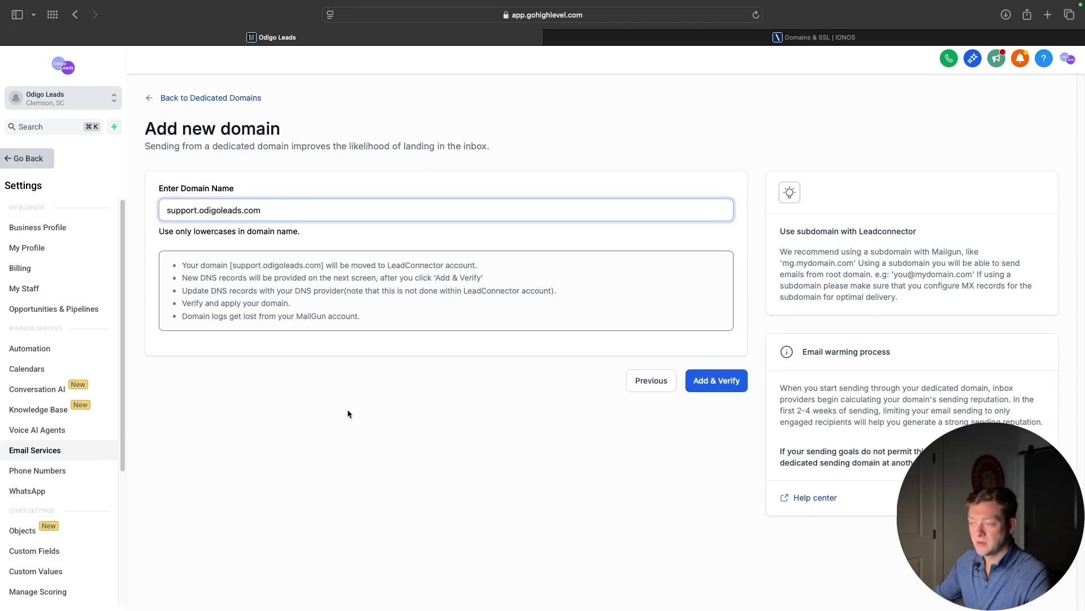
click(428, 328)
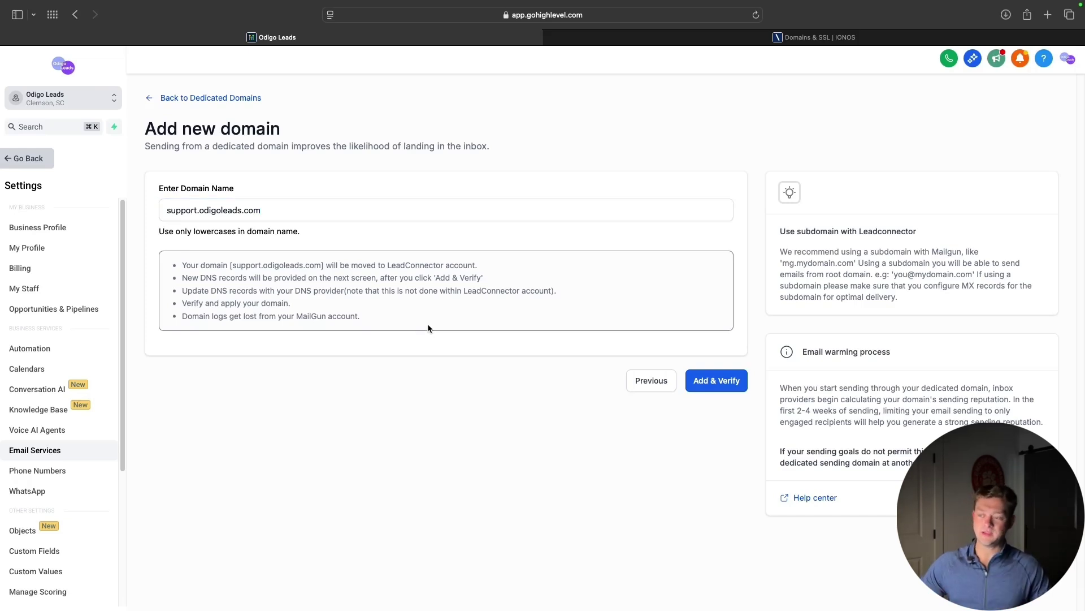
click(724, 382)
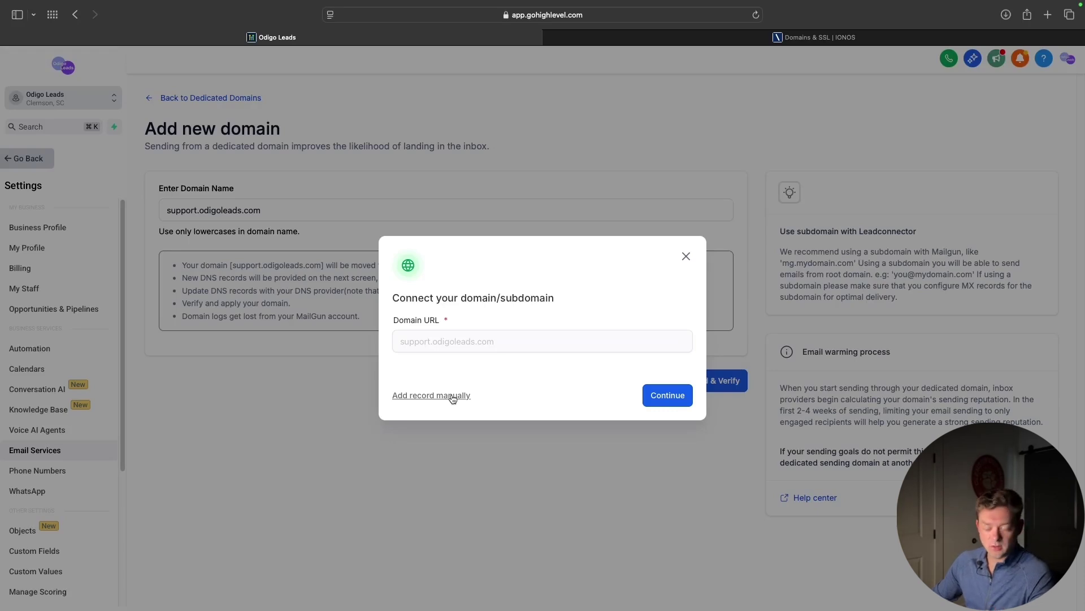
click(453, 398)
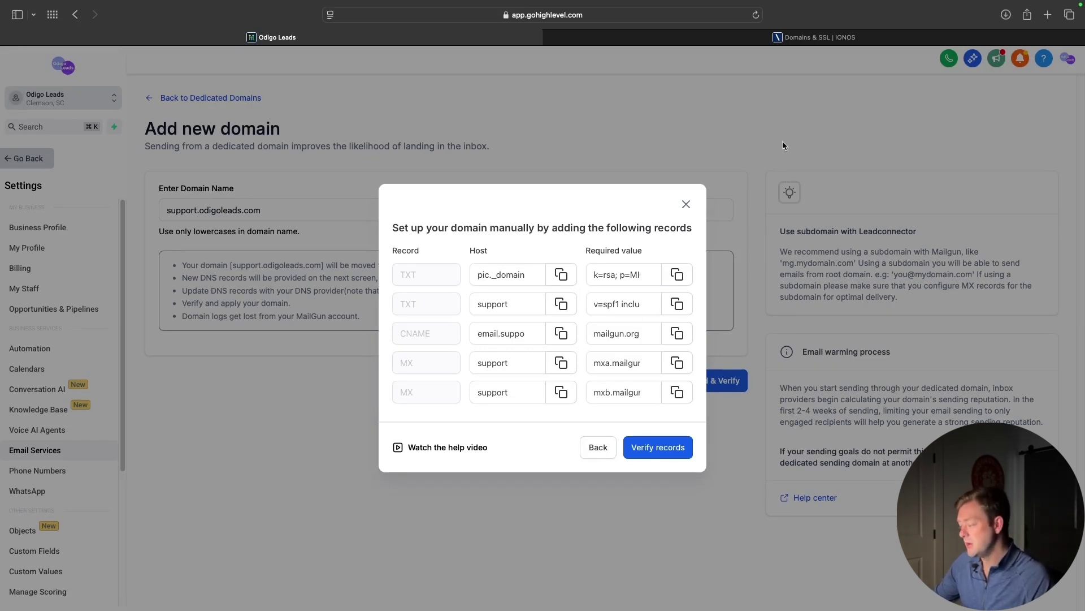
Open the odigoleads.com DNS settings in IONOS and start adding a new record
click(763, 36)
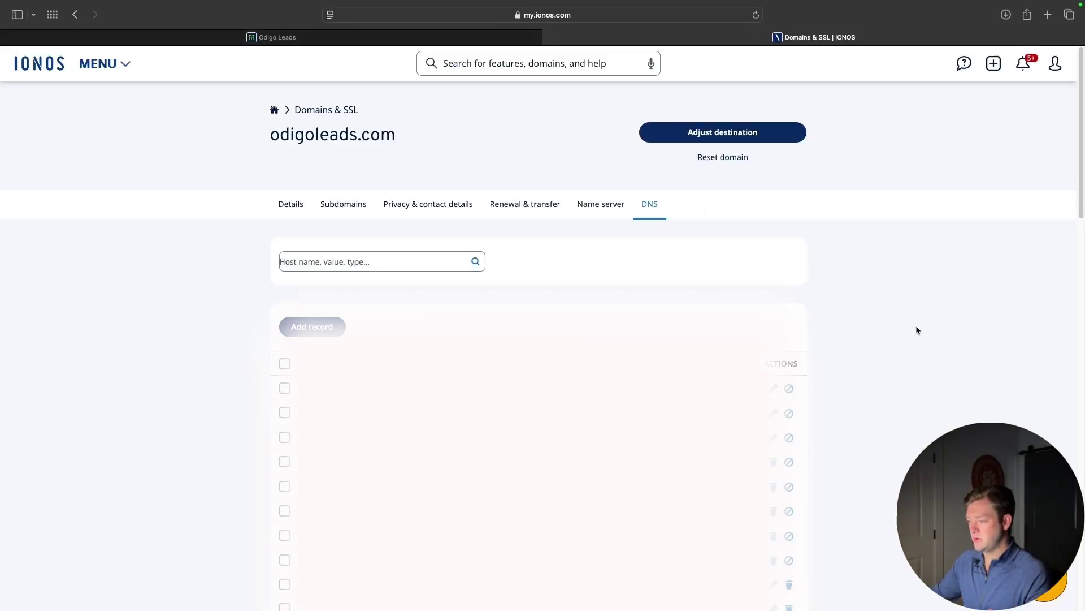
scroll(917, 344, down, 1)
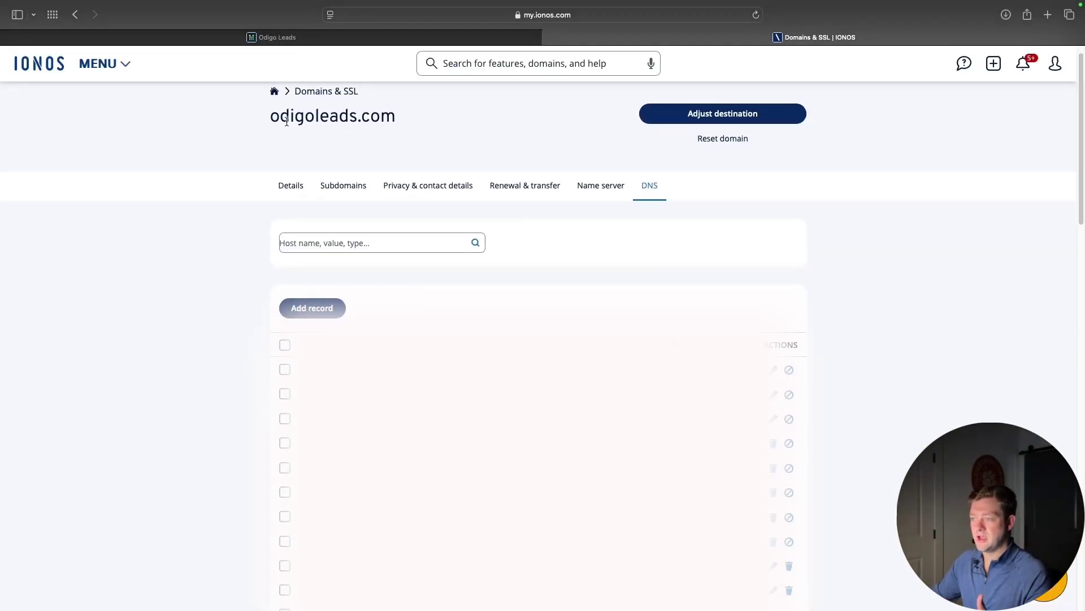
drag(288, 117, 396, 116)
click(933, 294)
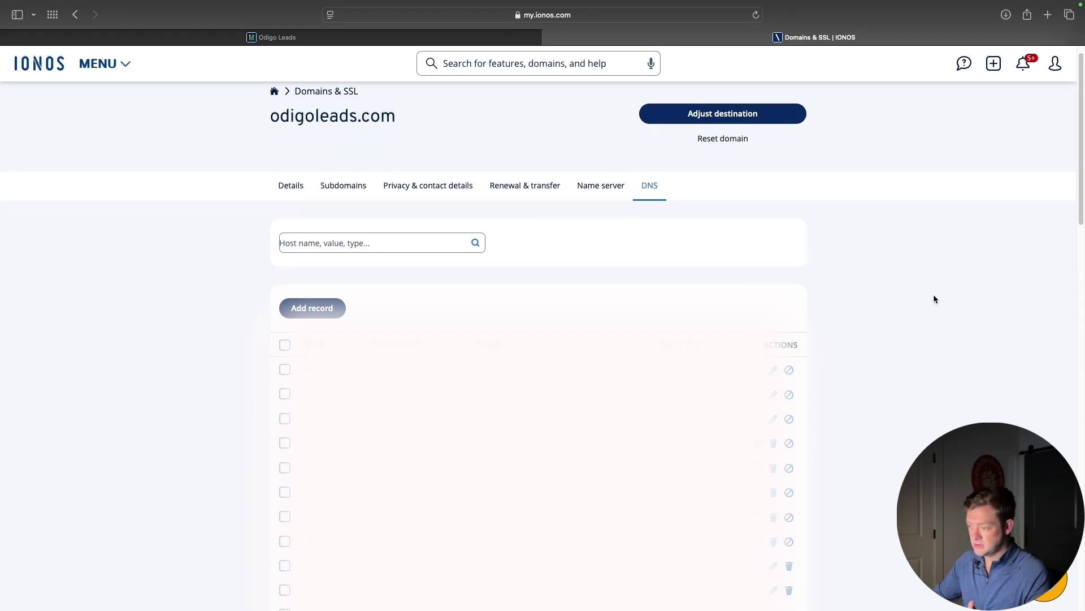
scroll(934, 294, up, 1)
click(301, 323)
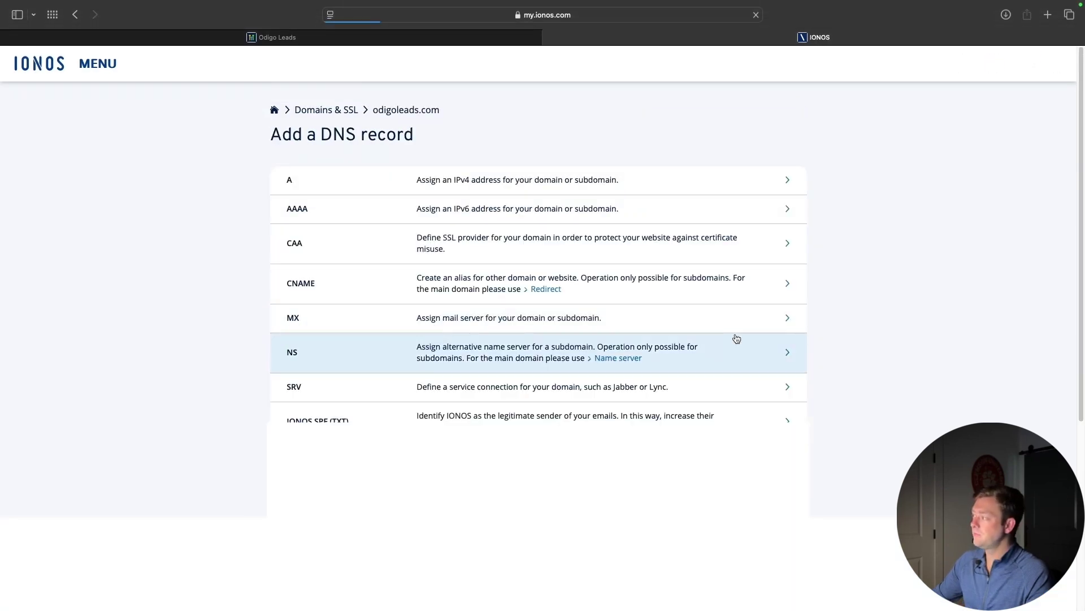
Fill a TXT record with host pic._domainkey.support and the DKIM key copied from GoHighLevel
click(470, 38)
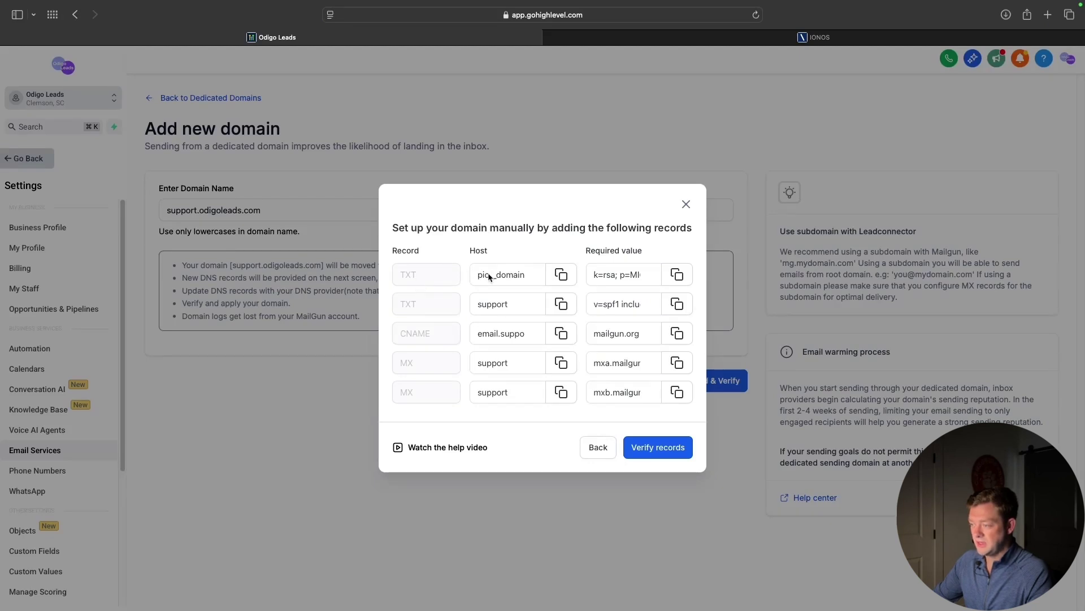
click(561, 276)
click(678, 277)
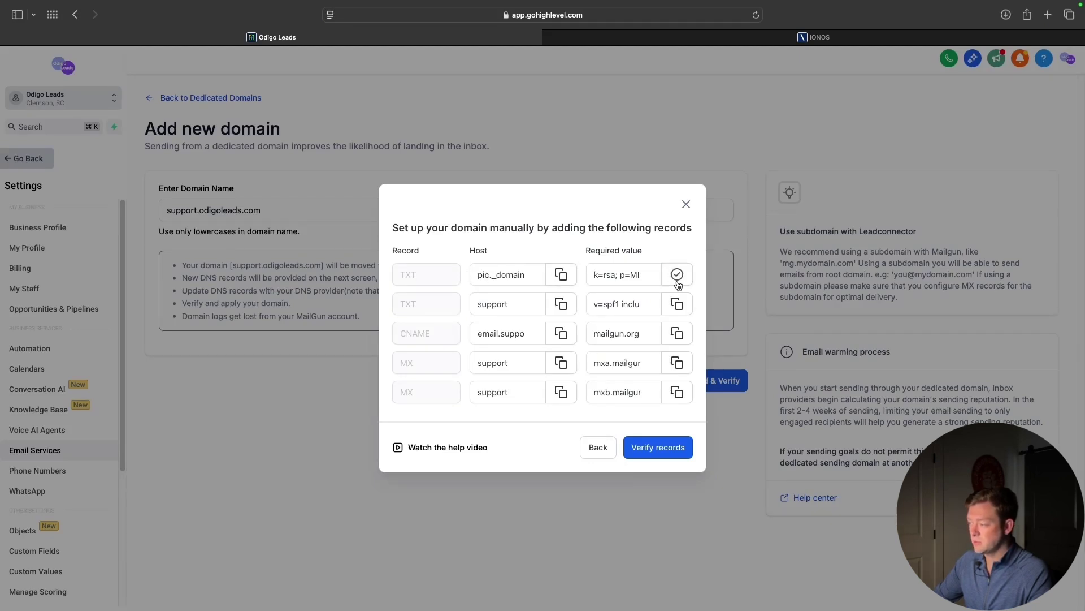
click(623, 44)
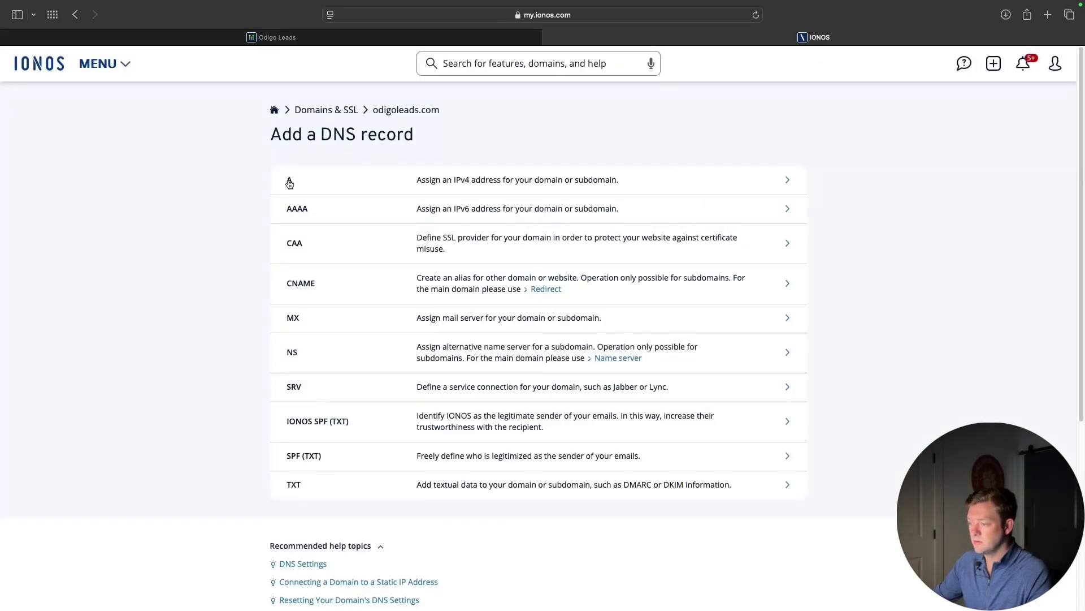
click(313, 489)
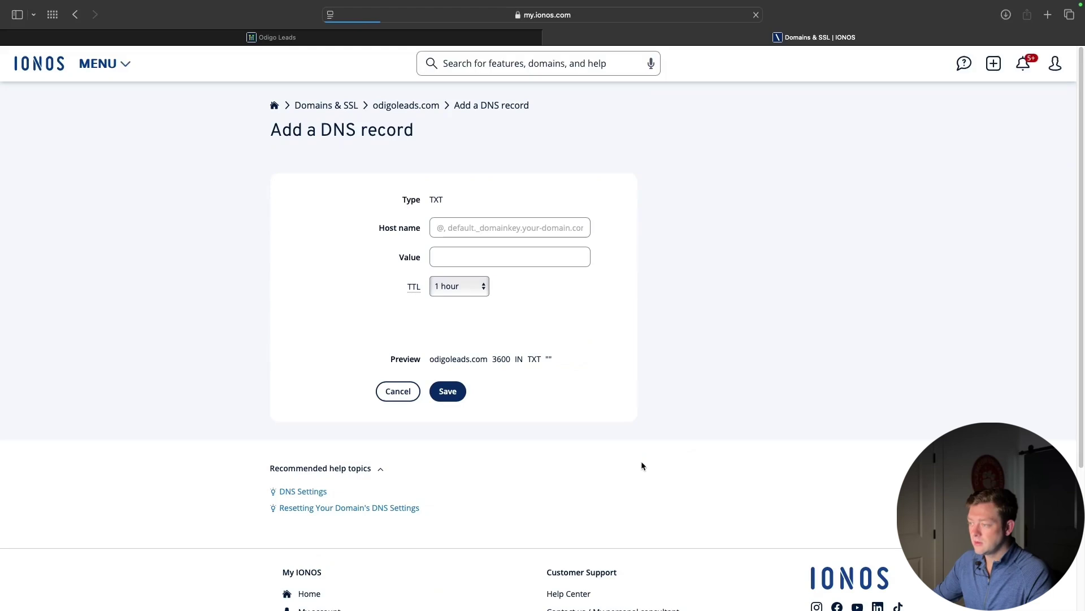
click(512, 256)
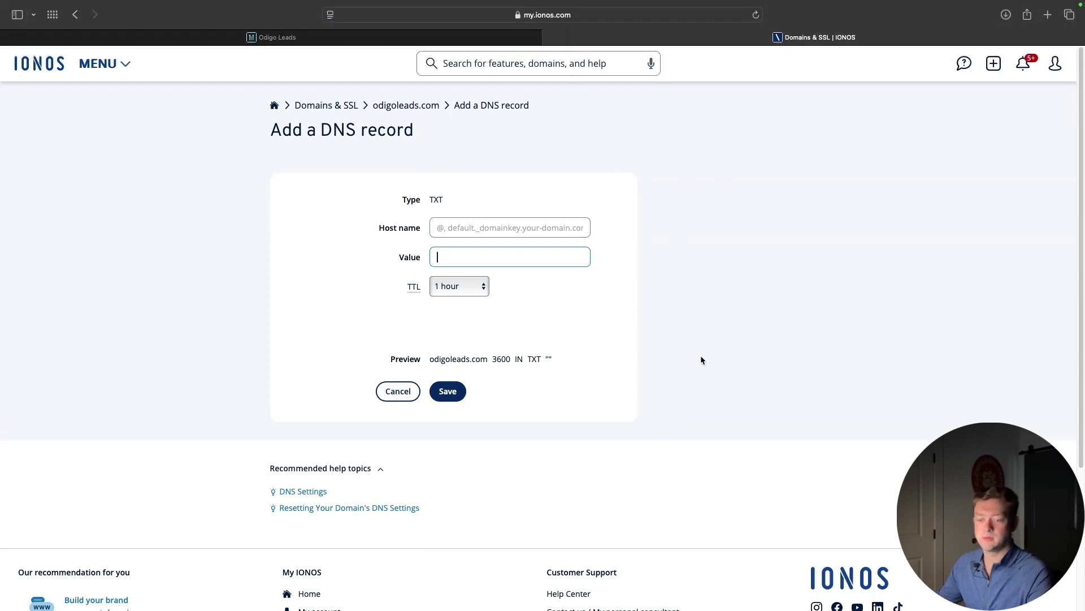
key(super+v)
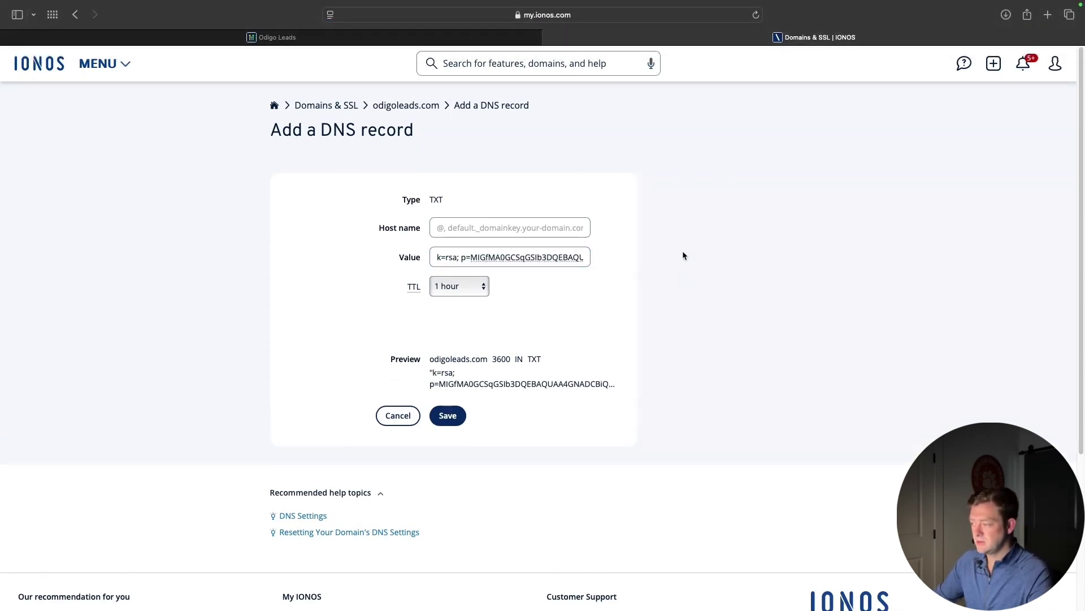
mouse_move(685, 3)
click(732, 7)
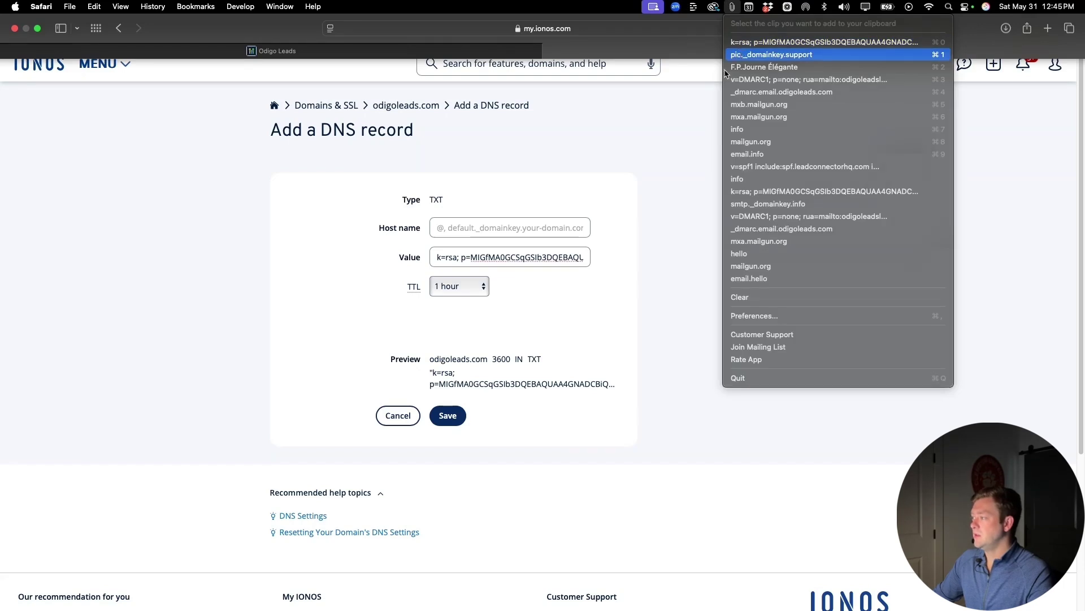
click(747, 55)
click(485, 227)
key(super+v)
click(721, 232)
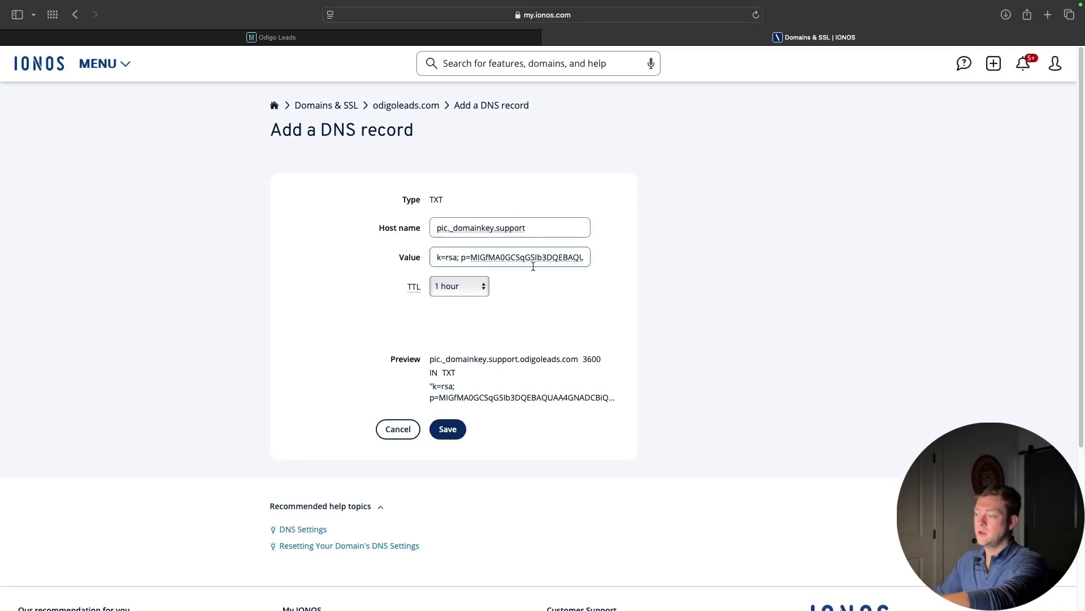
Check the DKIM value against GoHighLevel and save the pic._domainkey.support TXT record
click(271, 38)
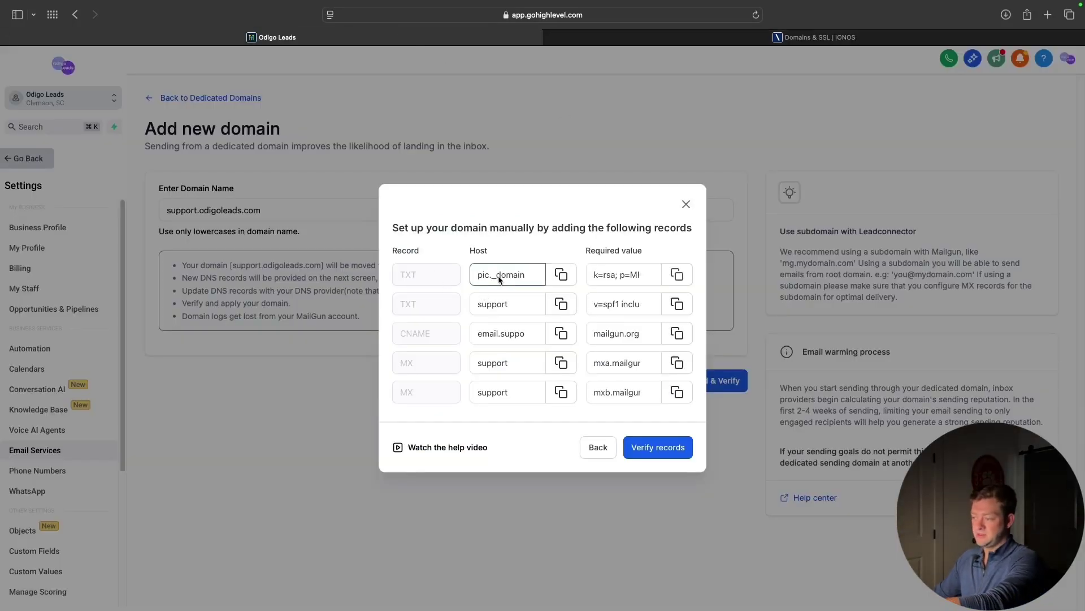
double_click(609, 275)
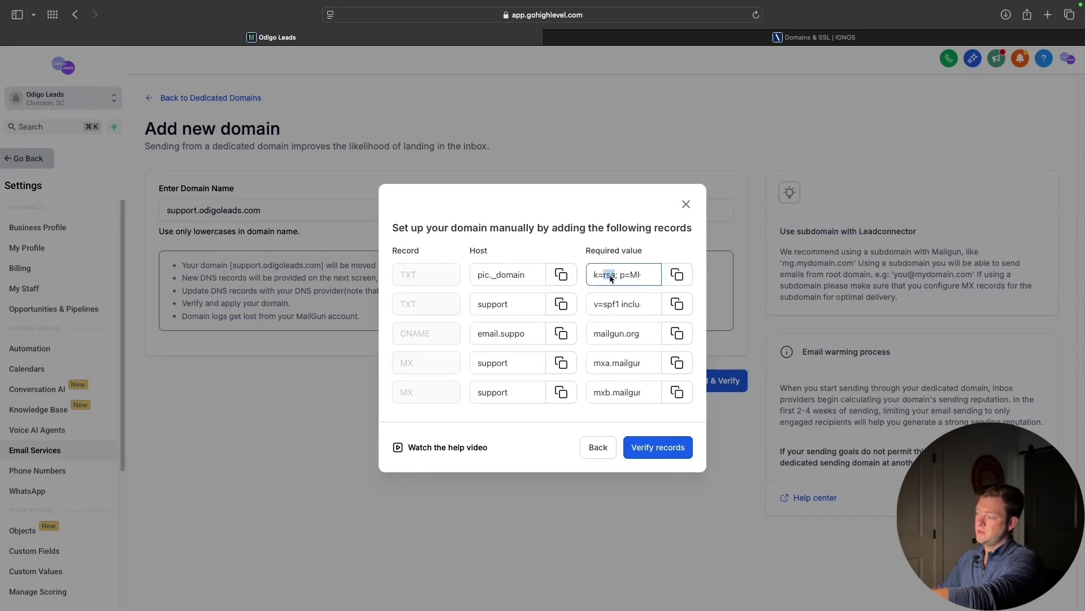
drag(616, 277, 657, 276)
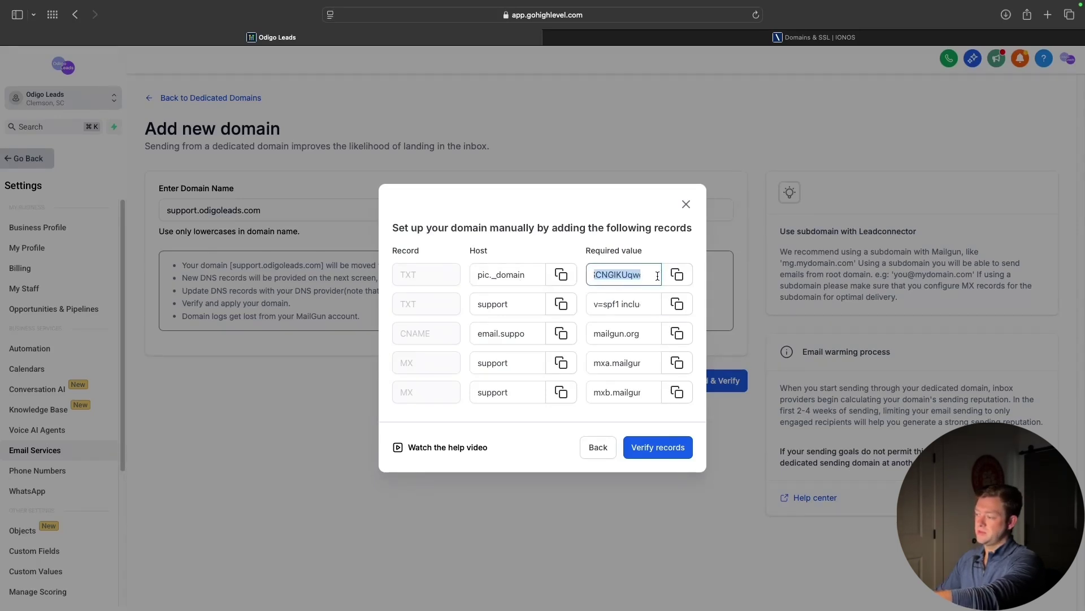
click(609, 220)
click(814, 37)
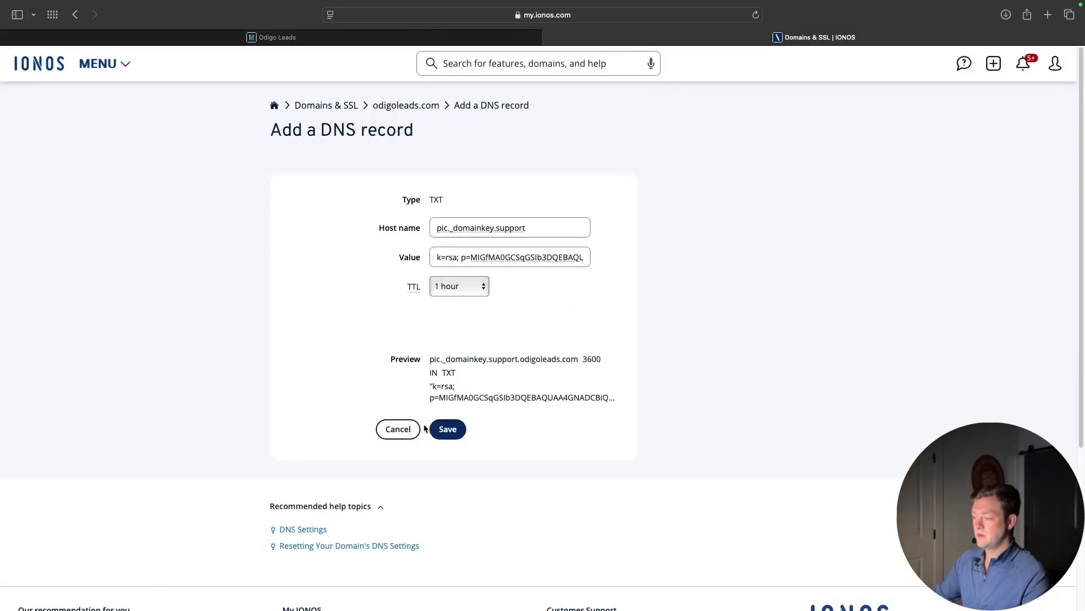
click(430, 429)
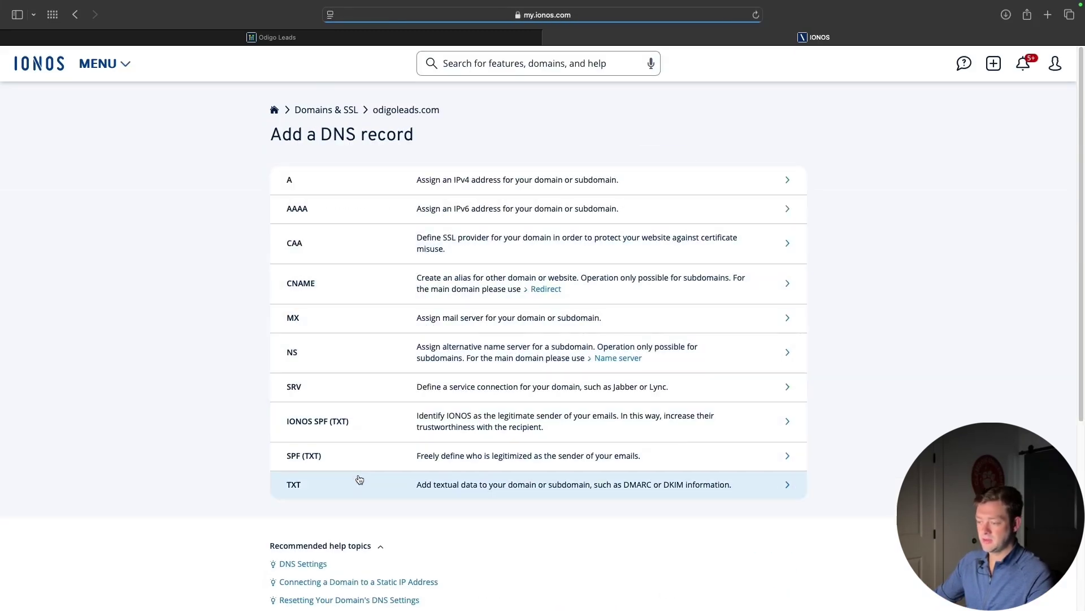
Start a second TXT record and paste in the SPF value copied from GoHighLevel
click(384, 478)
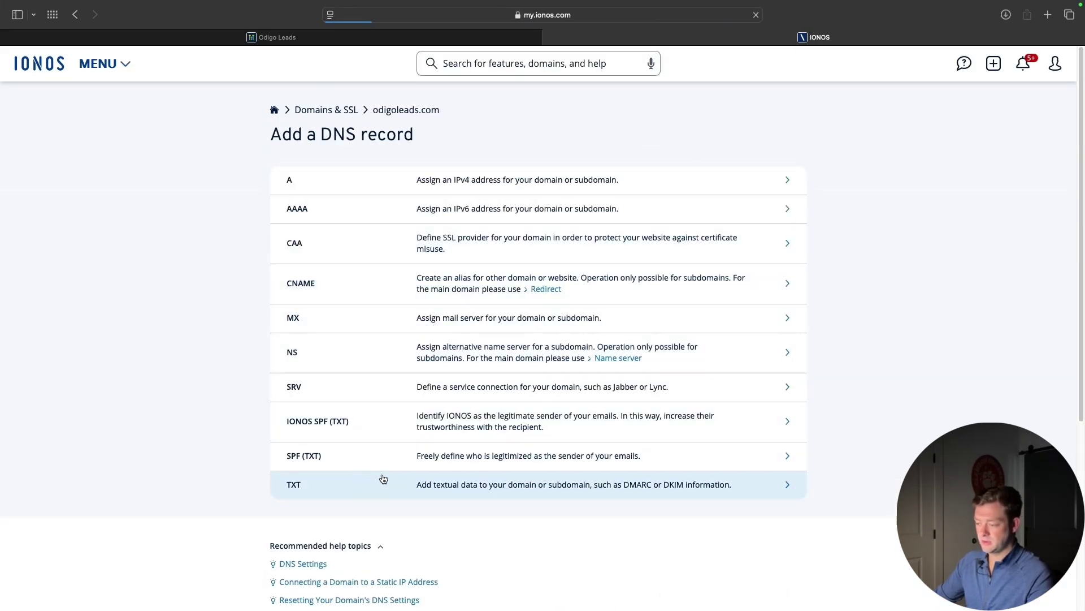
click(410, 35)
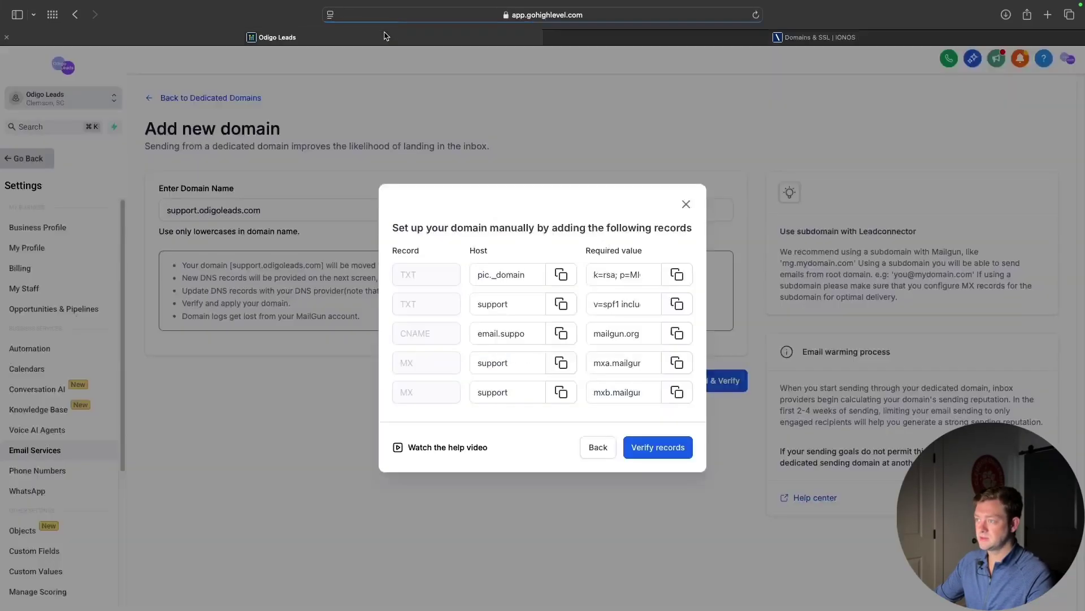
click(565, 306)
click(680, 308)
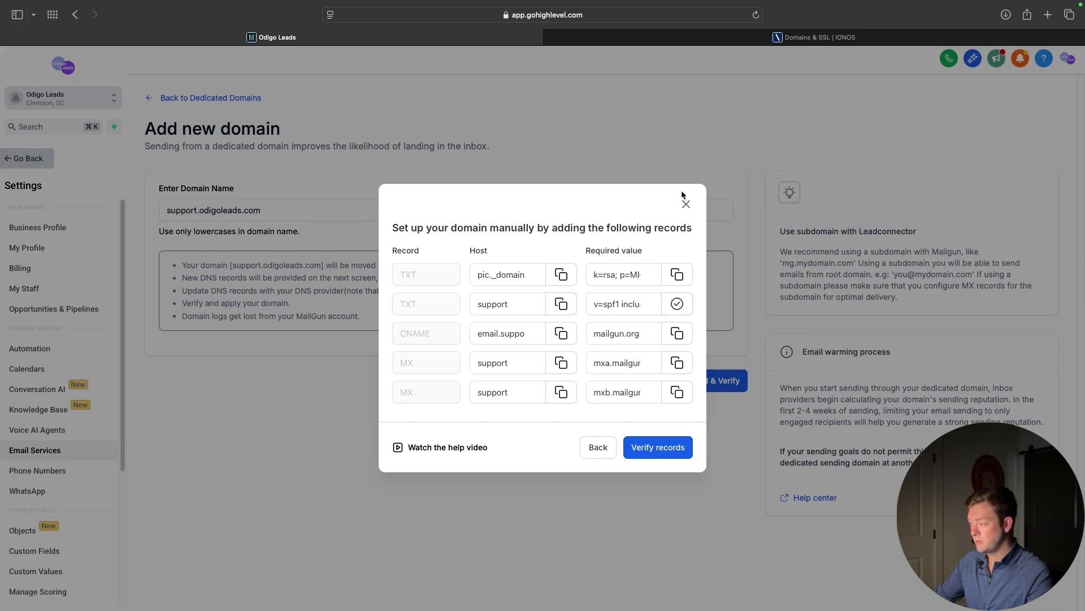
click(592, 40)
click(484, 257)
key(super+v)
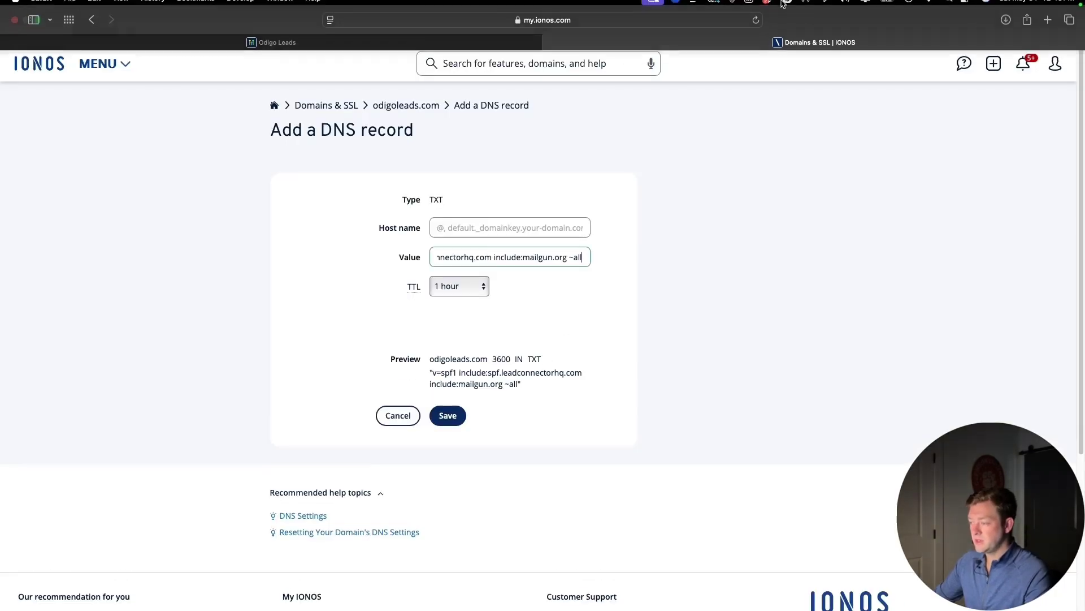
Set the host name to 'support' and save the SPF TXT record
click(734, 6)
click(465, 244)
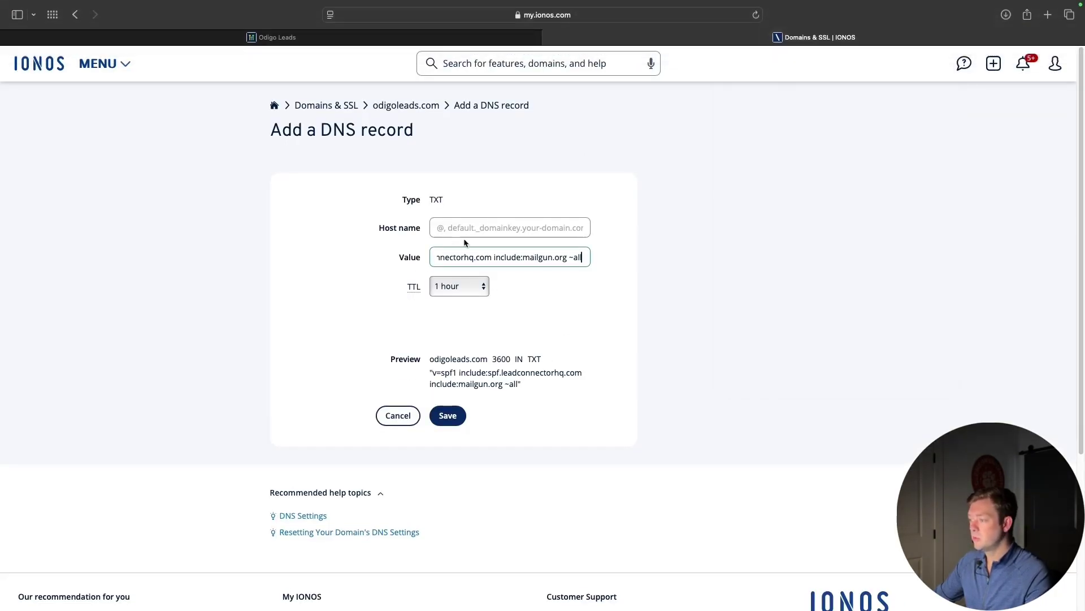
click(468, 228)
text(support)
click(448, 415)
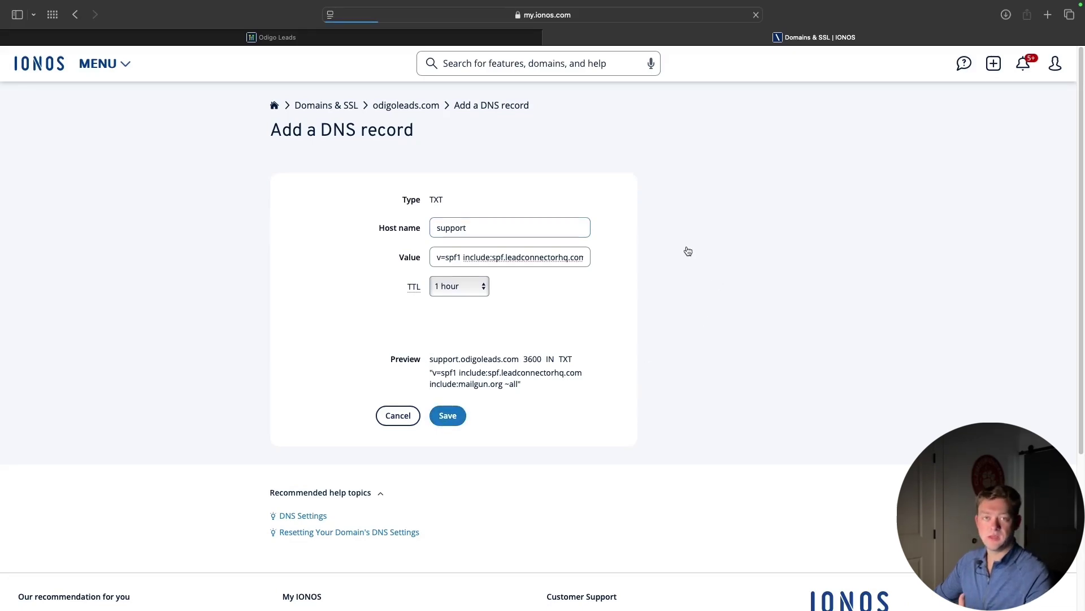
click(322, 414)
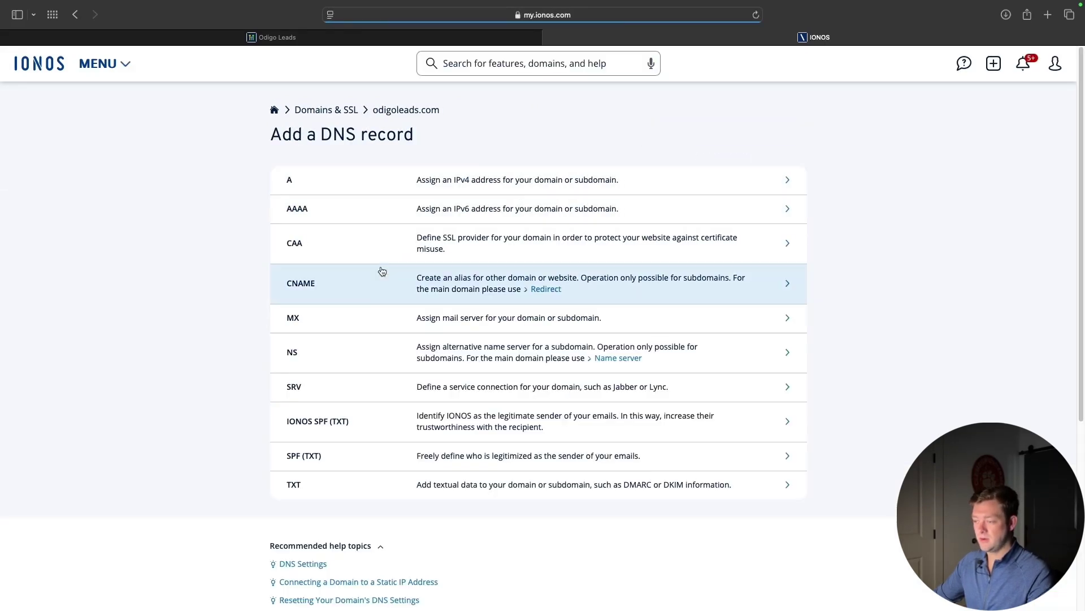
Fill a CNAME record with host email.support pointing to mailgun.org
click(380, 291)
click(355, 38)
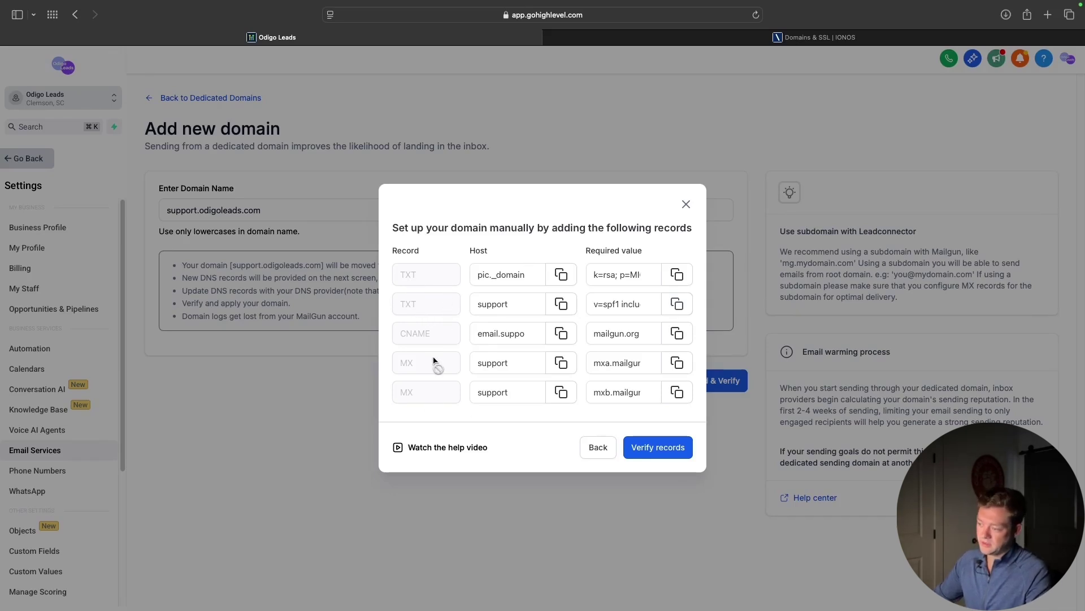
click(559, 339)
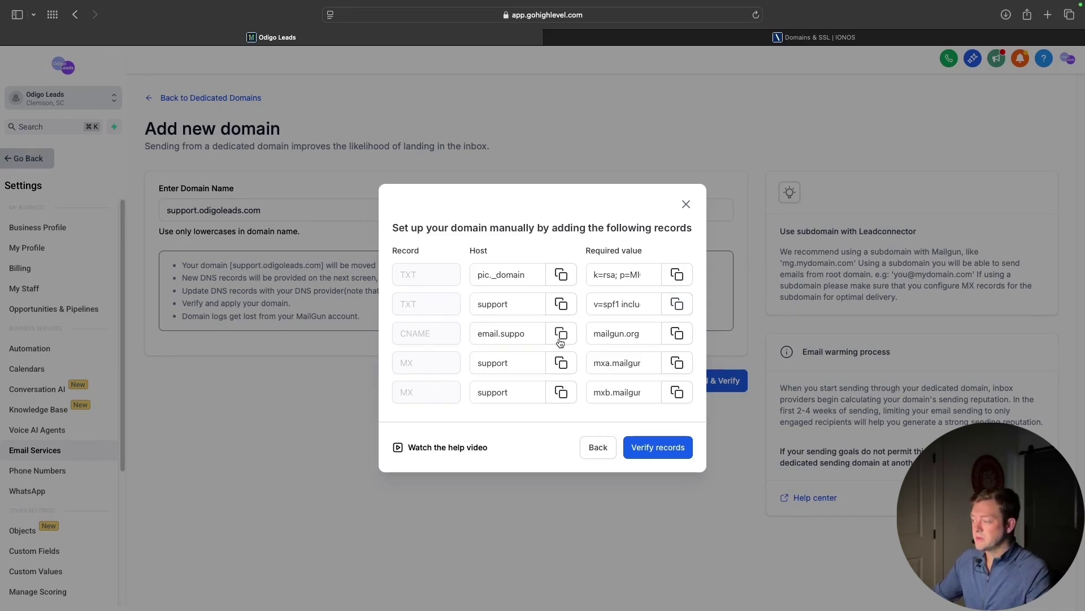
click(677, 333)
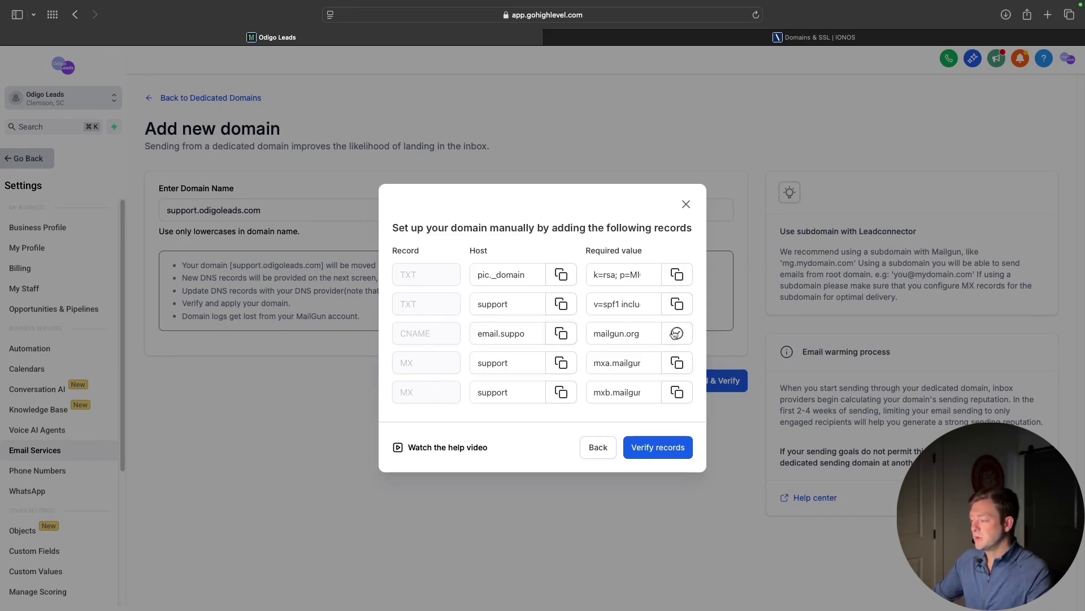
click(592, 32)
click(485, 257)
key(super+v)
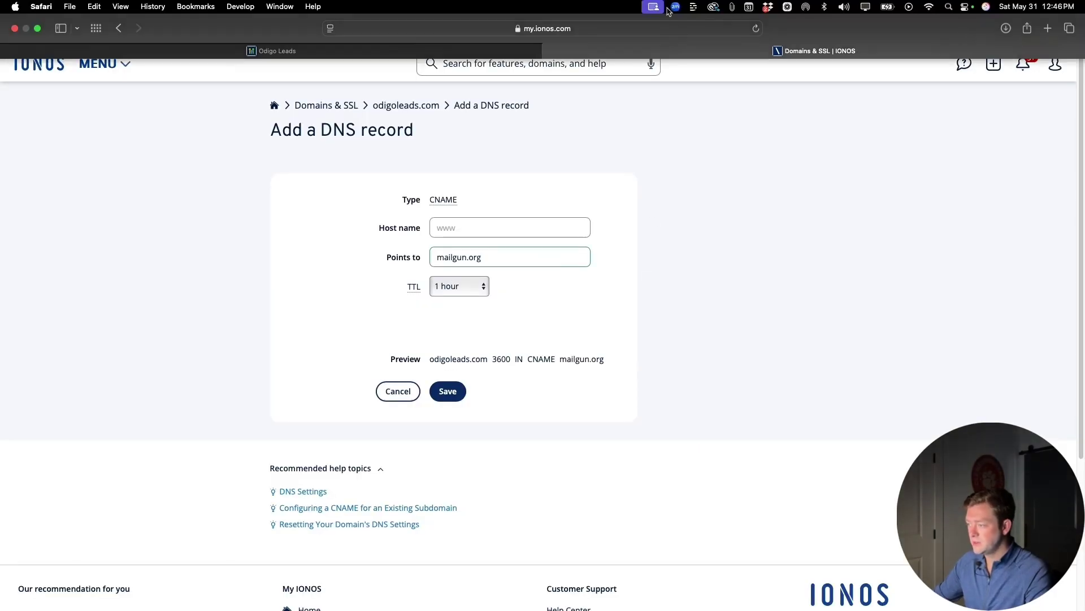
click(731, 7)
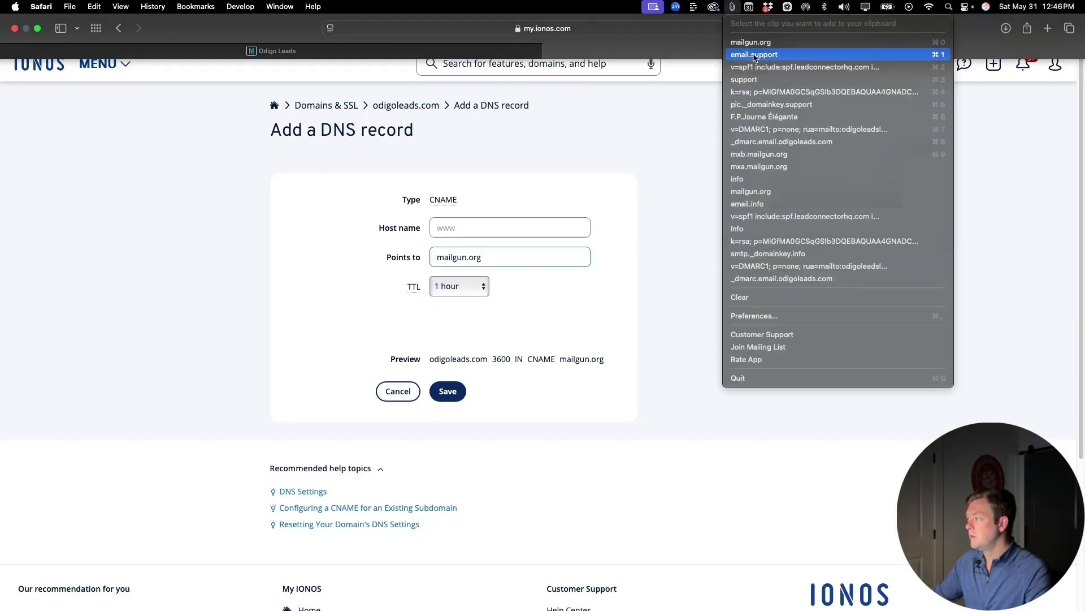
click(754, 54)
click(509, 227)
key(super+v)
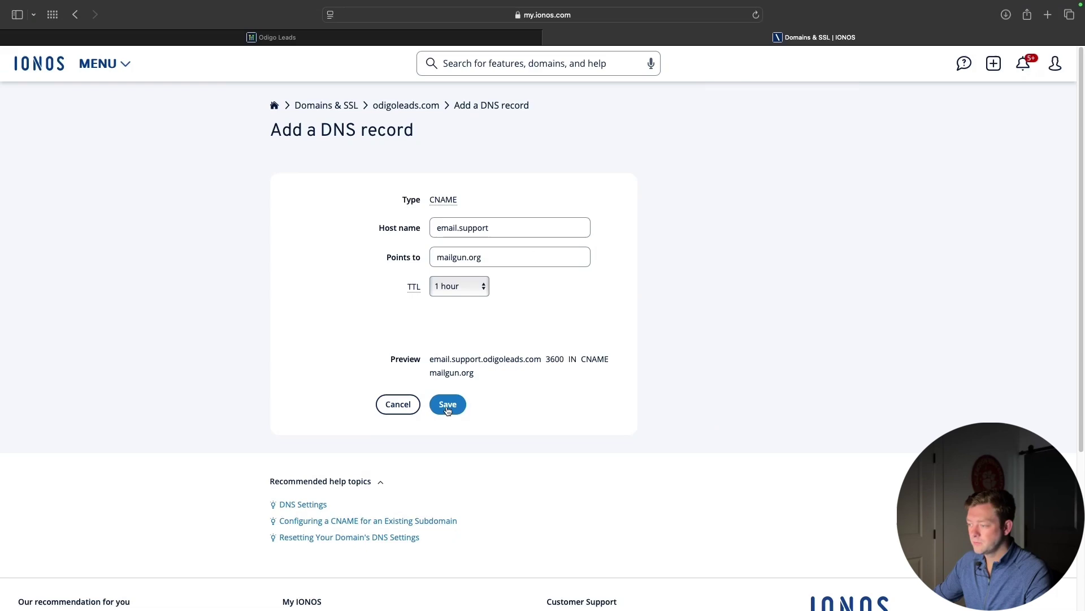
Double-check the CNAME value against GoHighLevel and save the email.support record
click(452, 38)
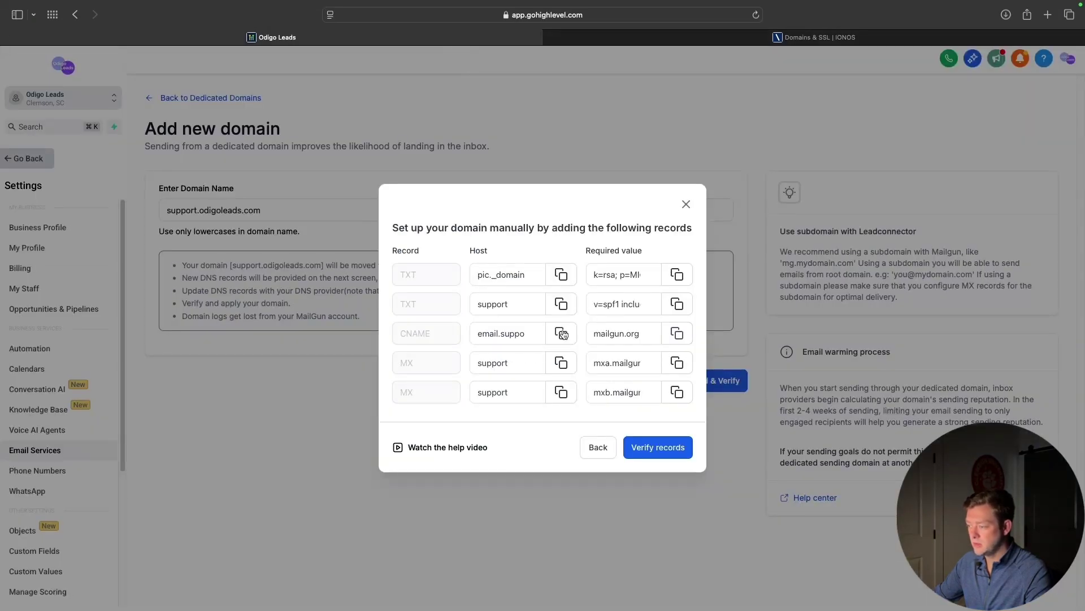
click(677, 333)
click(552, 37)
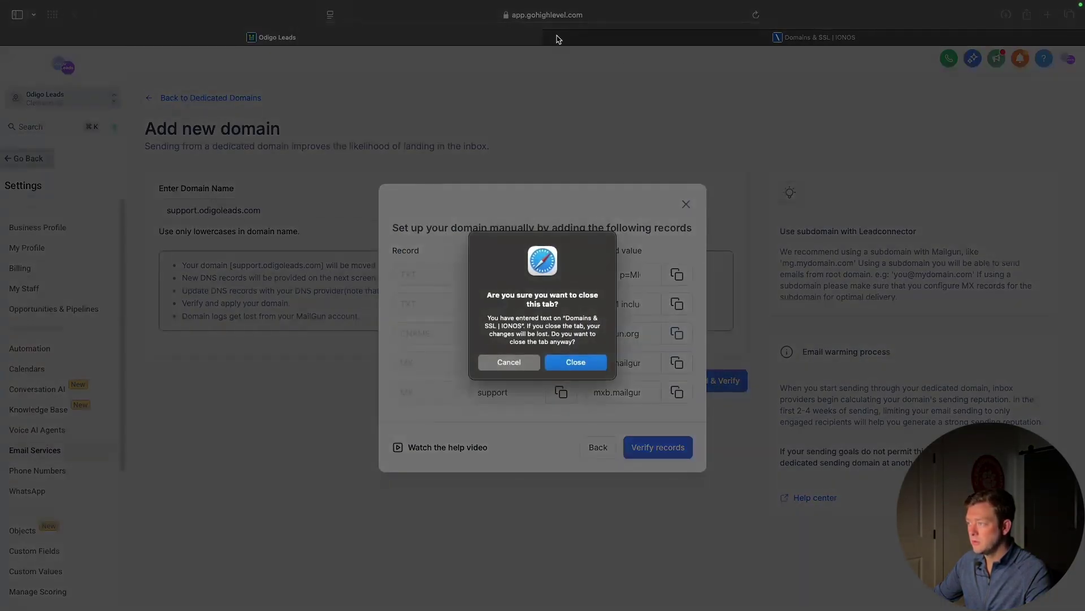
click(498, 366)
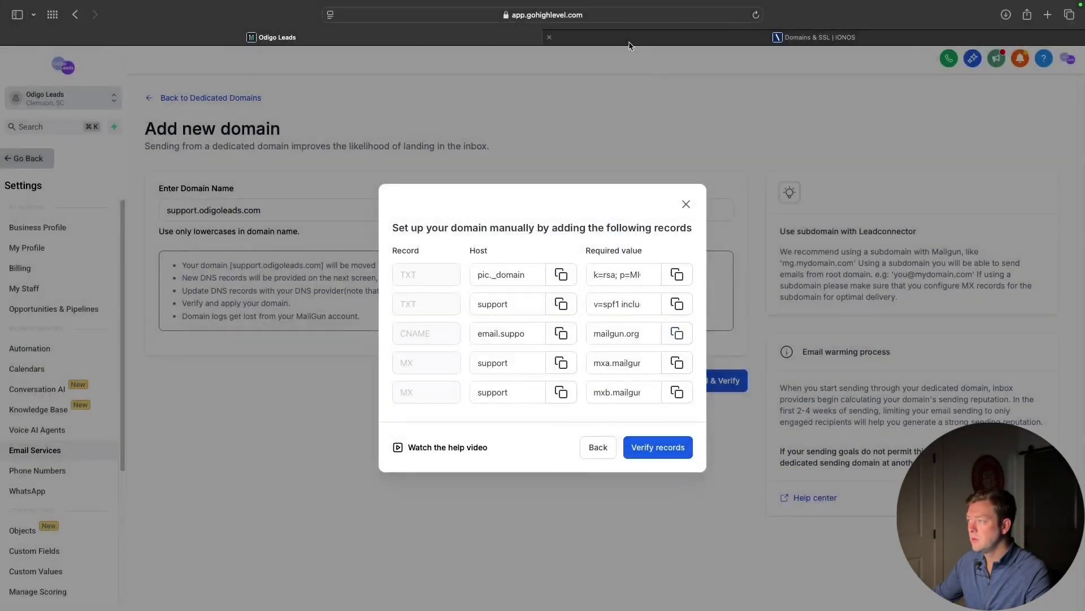
click(814, 38)
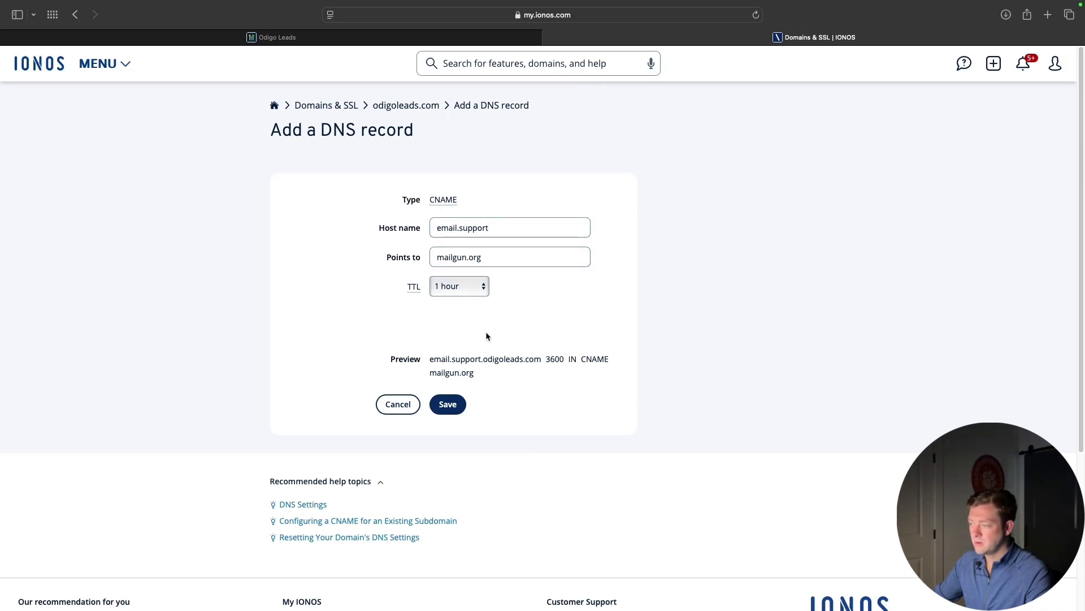
click(489, 36)
click(700, 39)
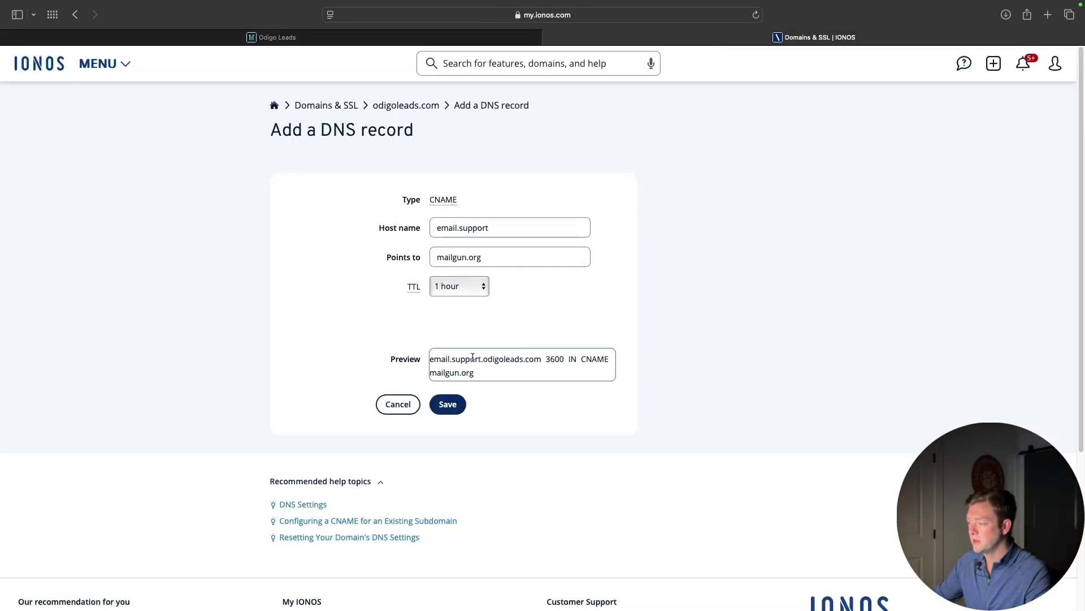
click(448, 405)
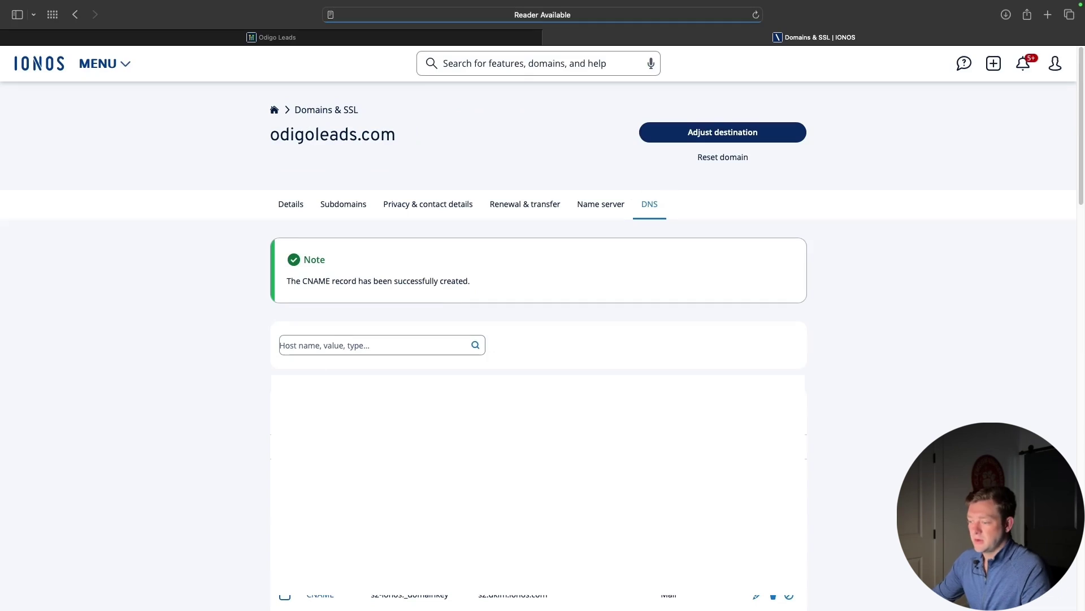
click(313, 405)
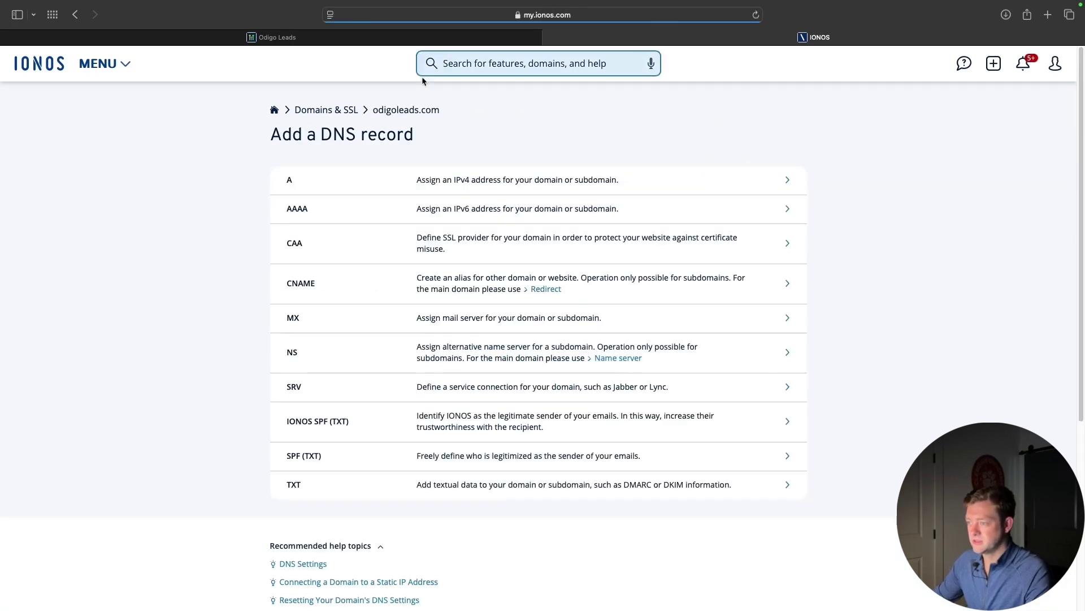
Add an MX record for host support pointing to mxa.mailgun.org
click(407, 315)
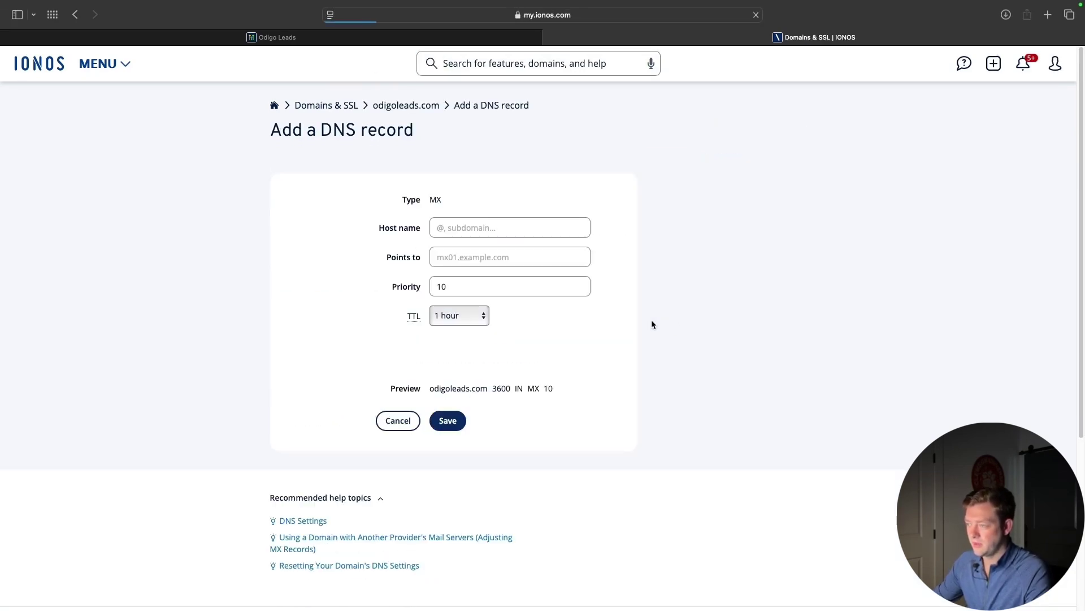
click(395, 38)
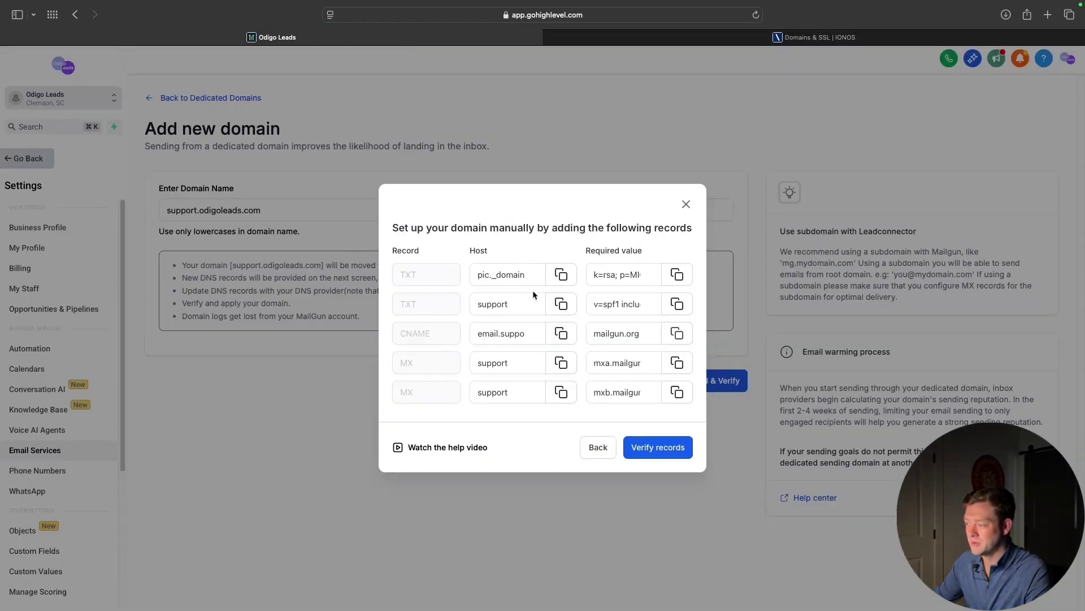
click(560, 363)
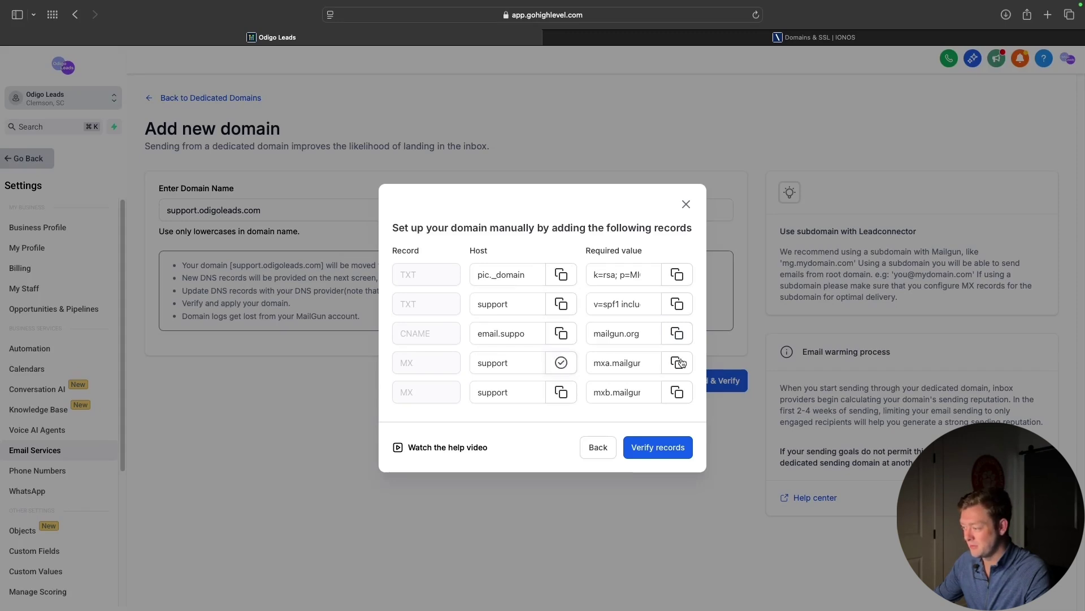
click(679, 37)
click(464, 222)
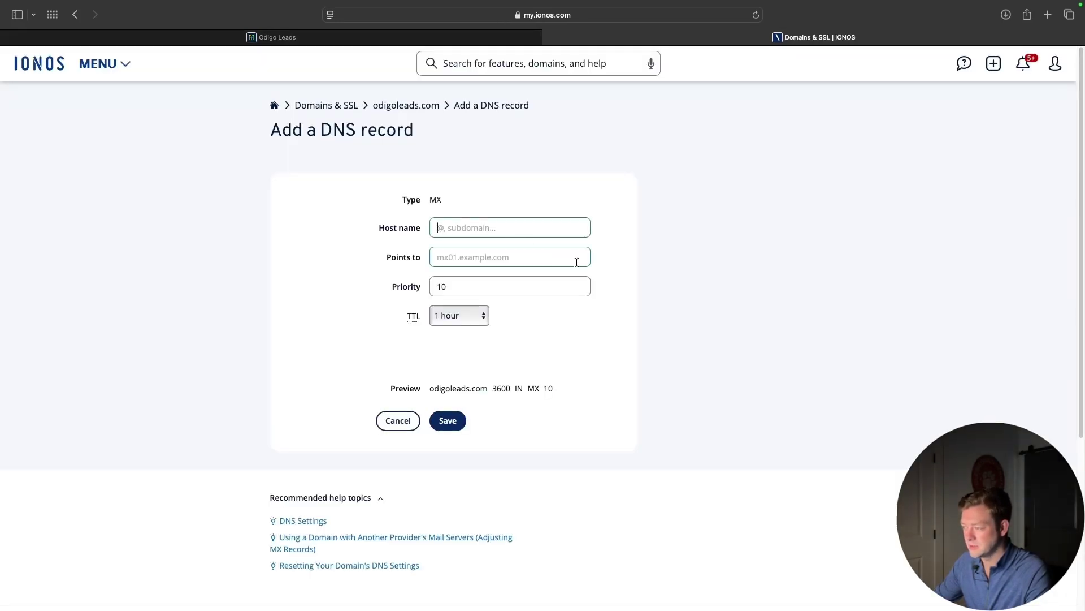
click(522, 250)
key(super+v)
click(462, 226)
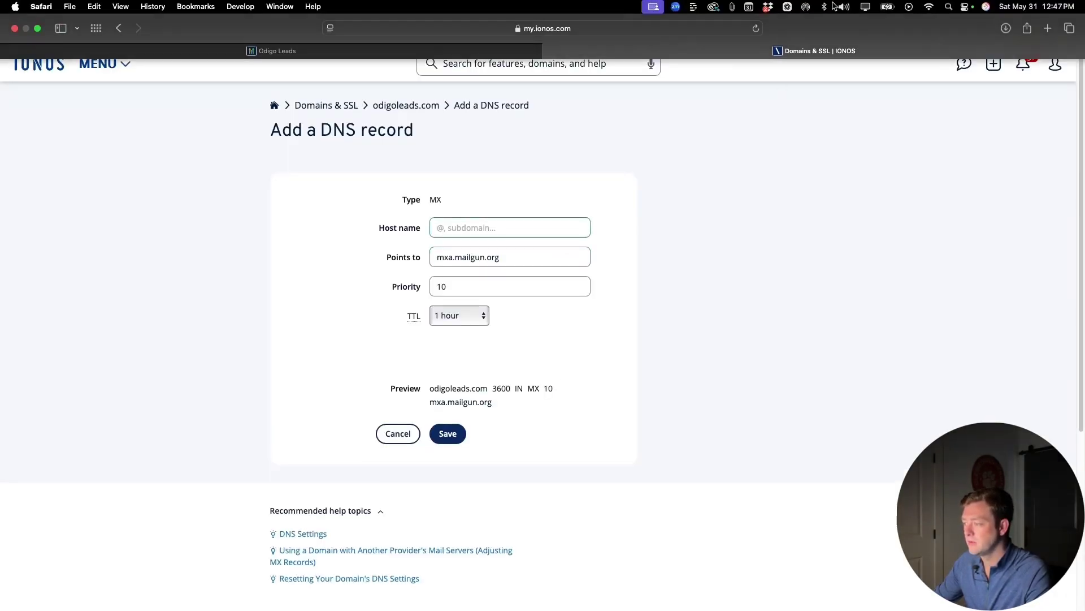
click(733, 8)
click(758, 55)
key(super+v)
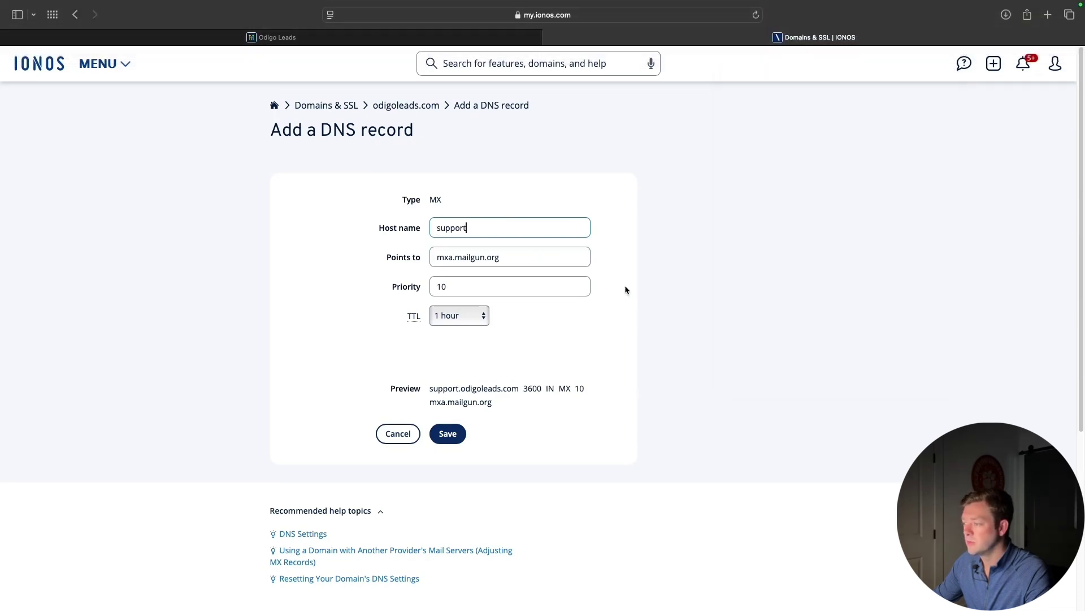
triple_click(563, 265)
click(606, 313)
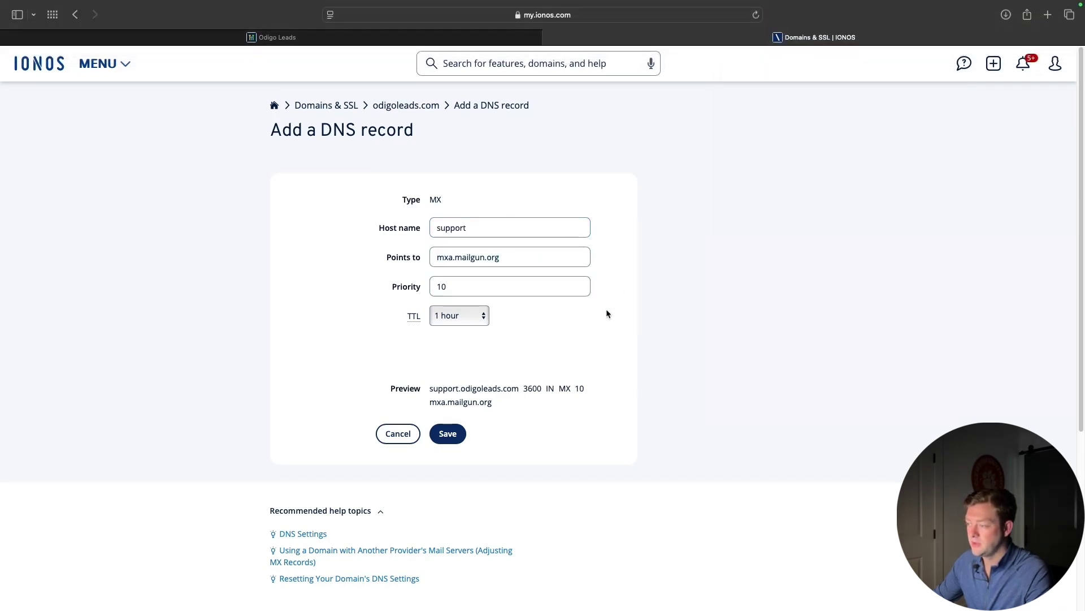
click(450, 435)
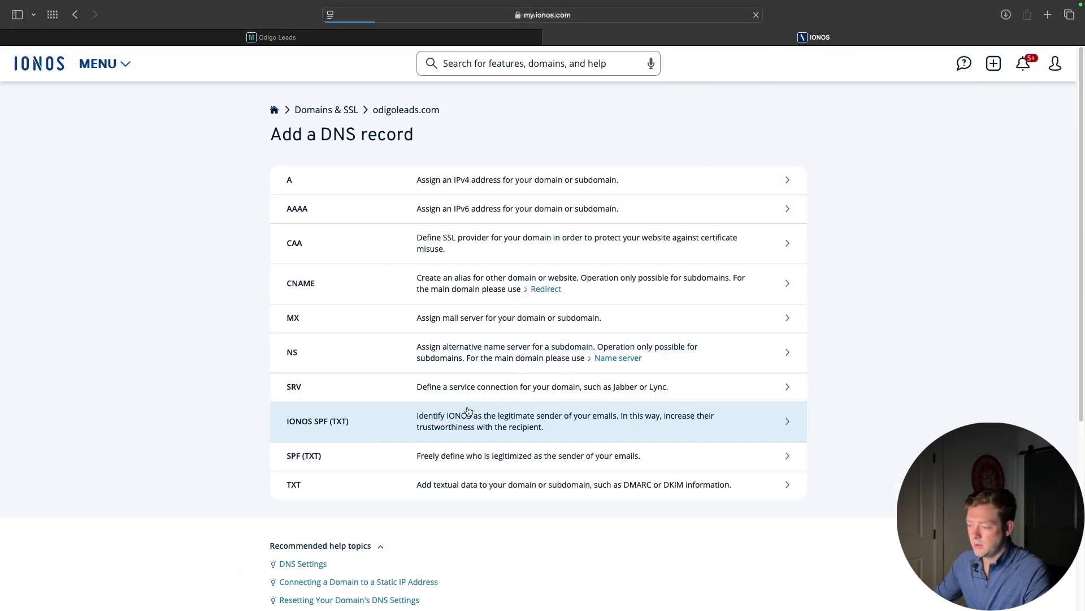
Add a second MX record for support pointing to mxb.mailgun.org with priority 10
click(339, 320)
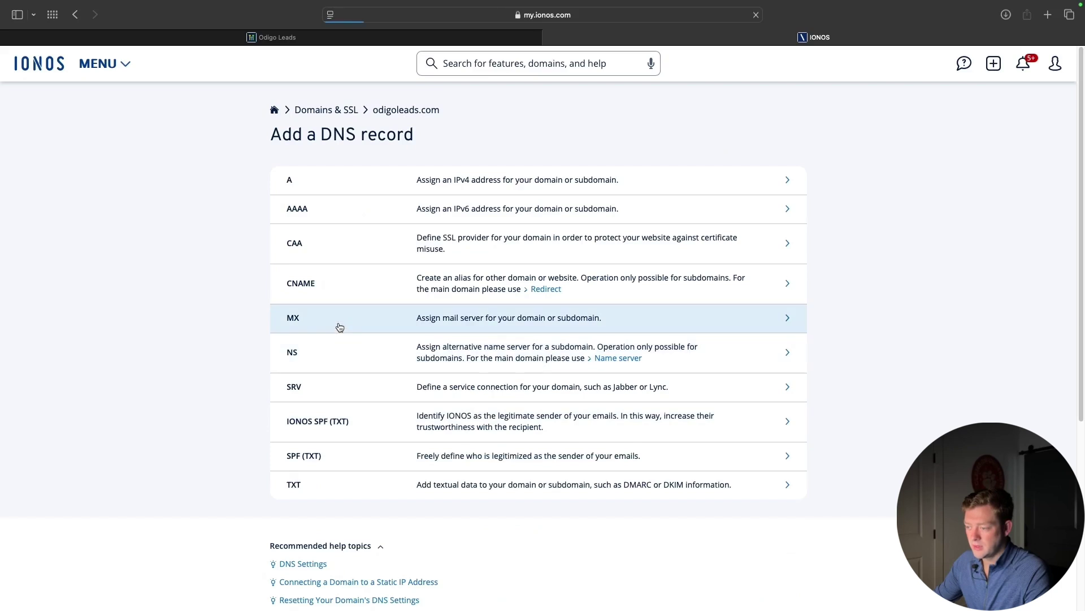
click(475, 261)
key(super+v)
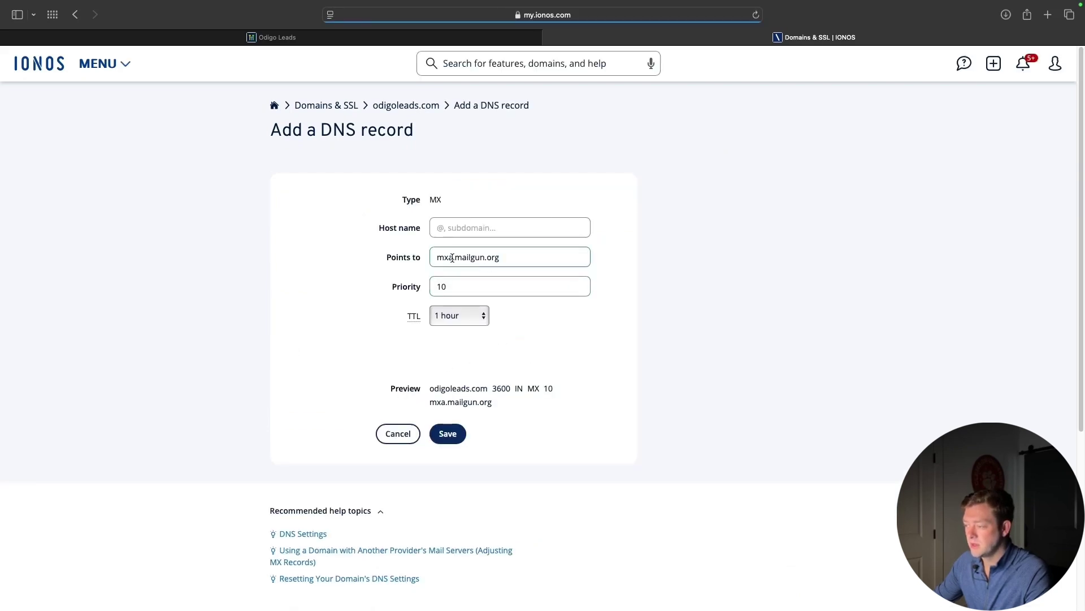
click(452, 257)
key(BackSpace)
text(b)
click(457, 228)
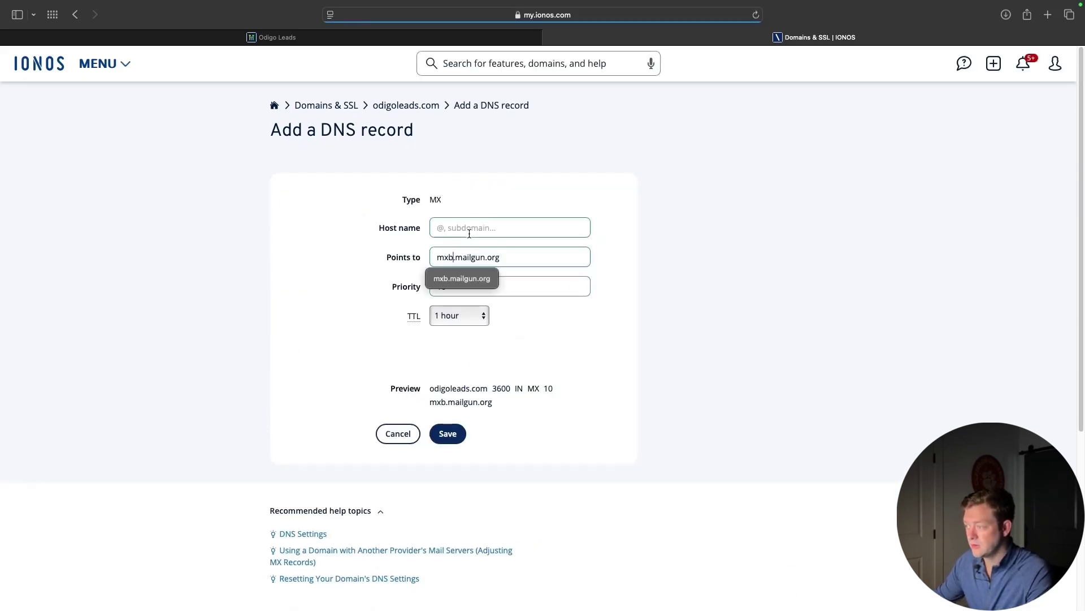
text(support)
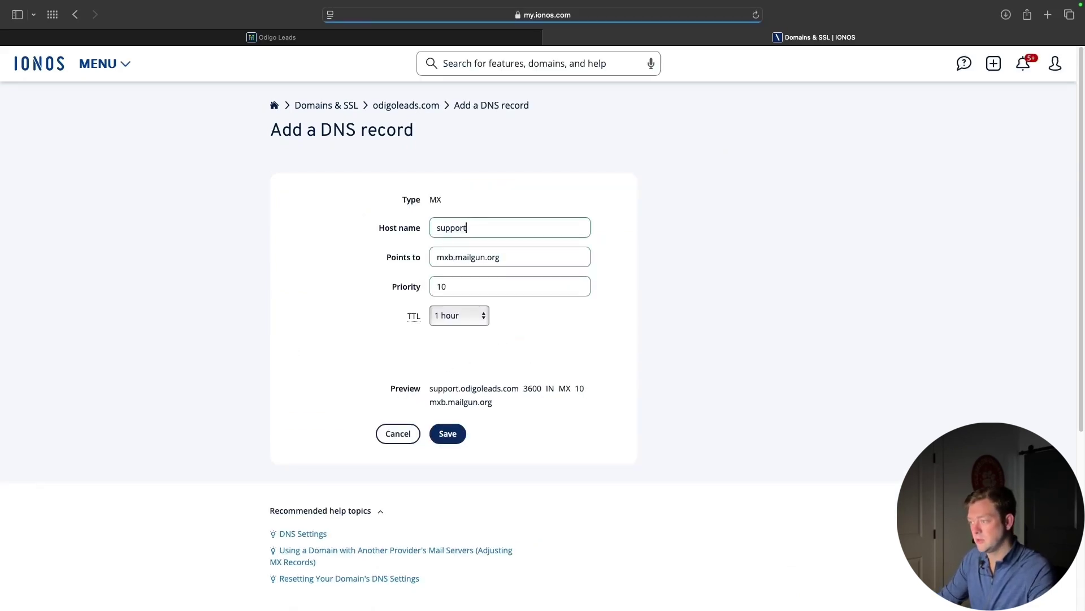
click(492, 37)
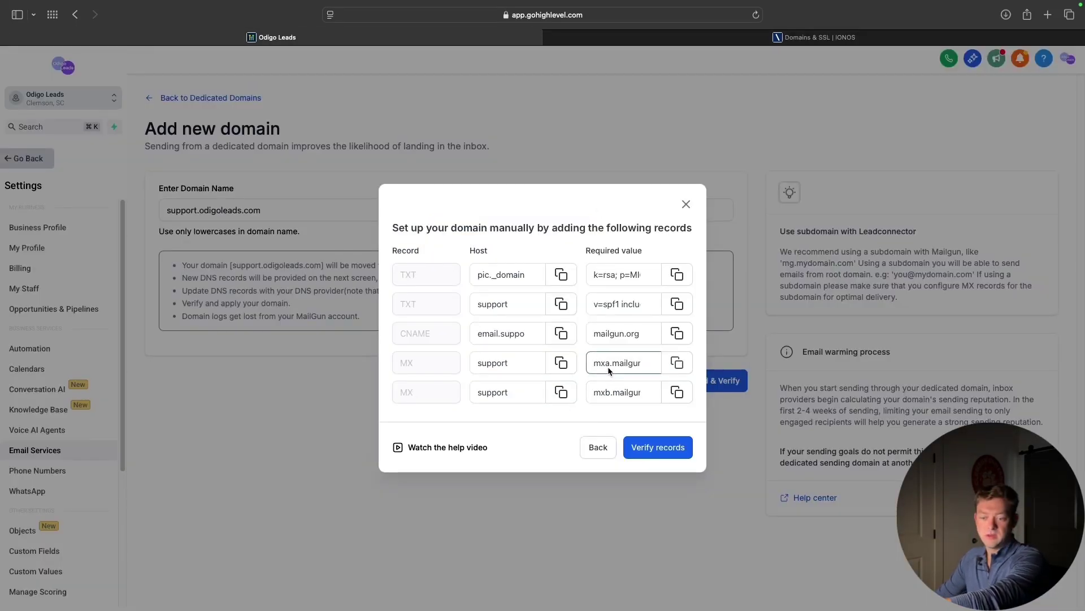
click(716, 38)
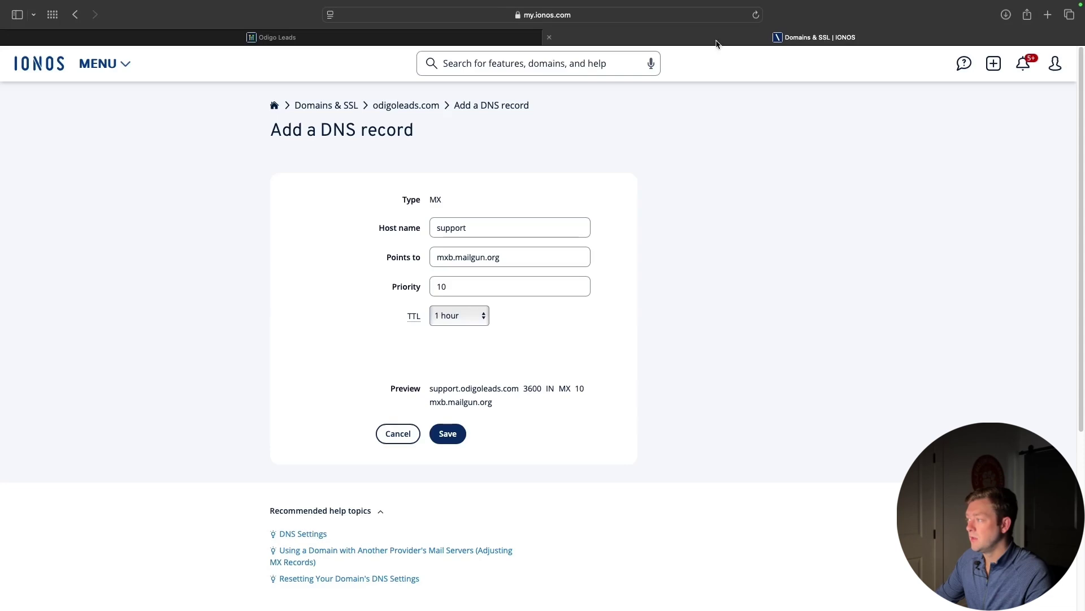
click(444, 435)
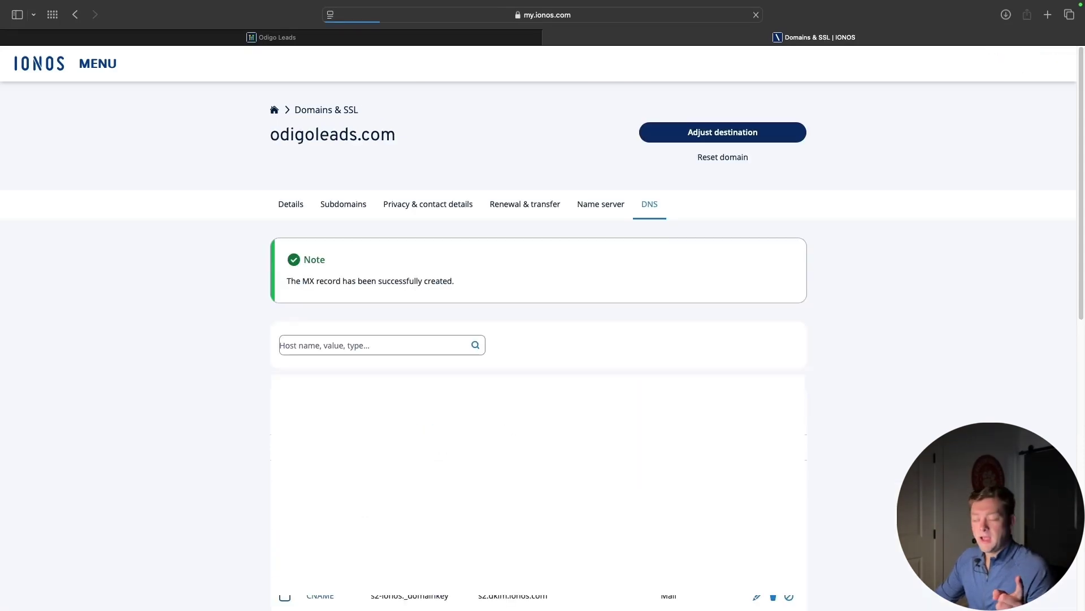
Filter DNS records by 'dmarc' and review the existing _dmarc.info TXT value (v=DMARC1; p=none)
click(411, 312)
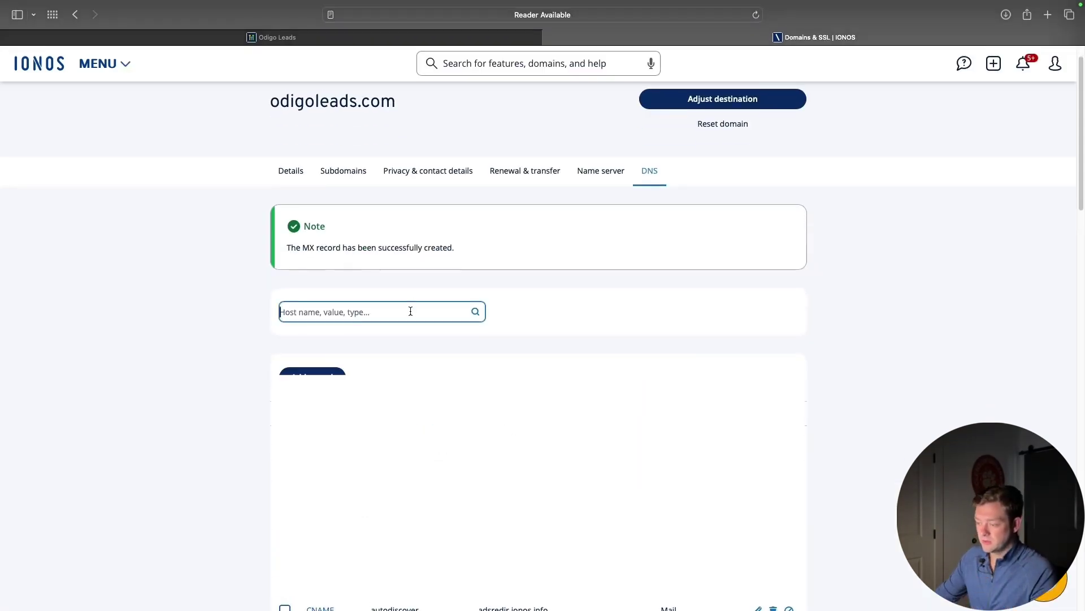
text(dmarc)
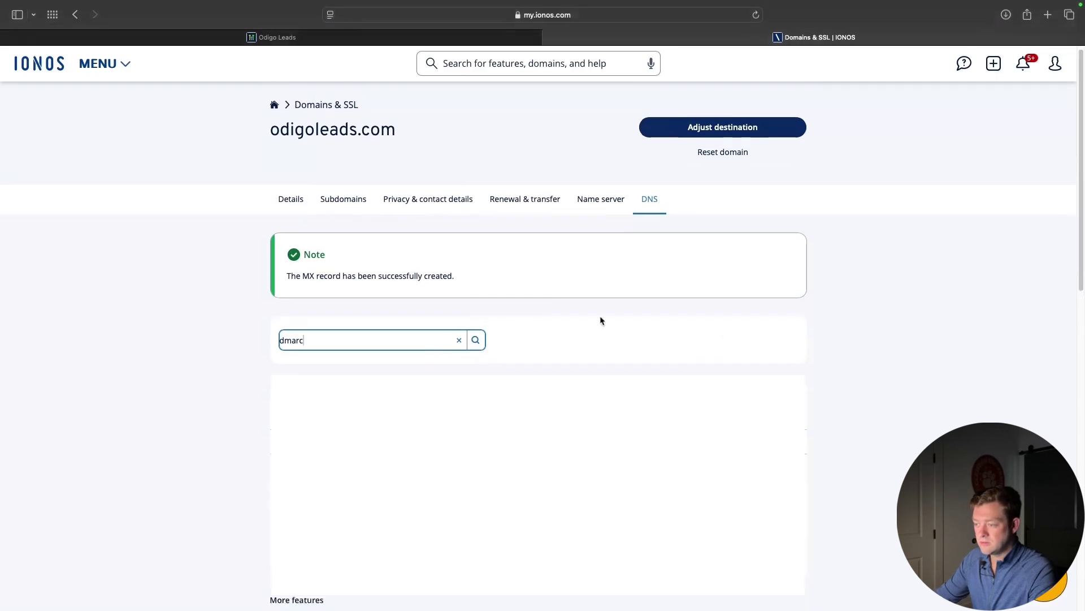
scroll(871, 388, down, 2)
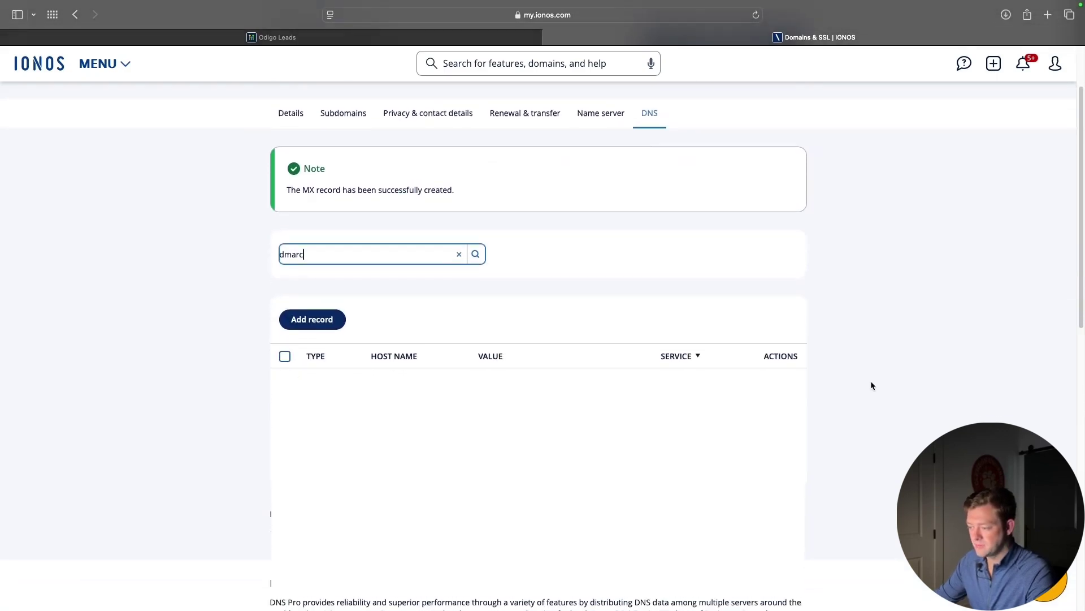
scroll(809, 342, up, 1)
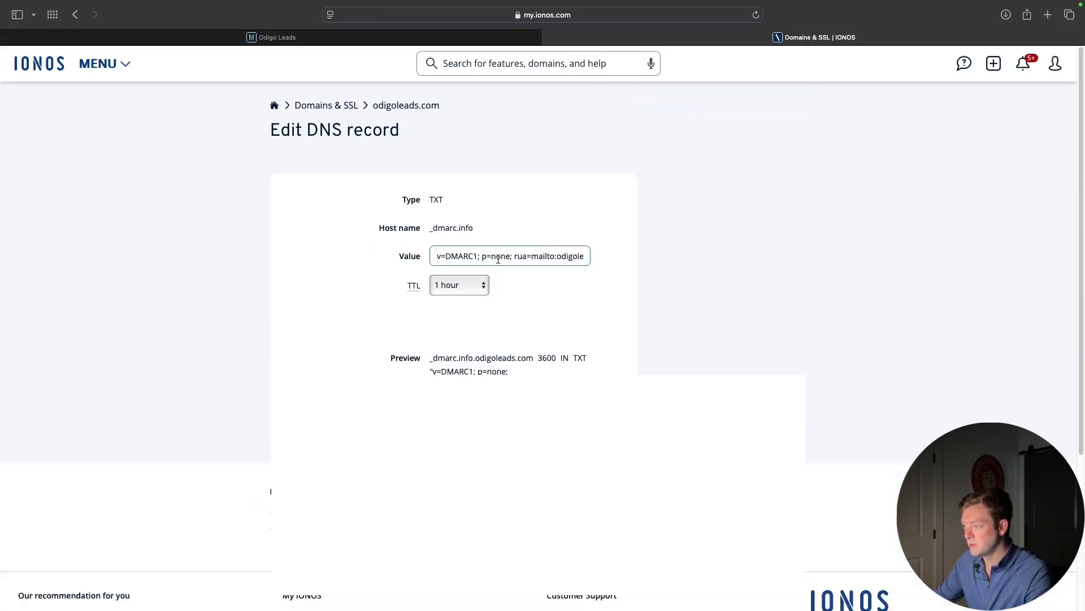
triple_click(498, 257)
click(714, 295)
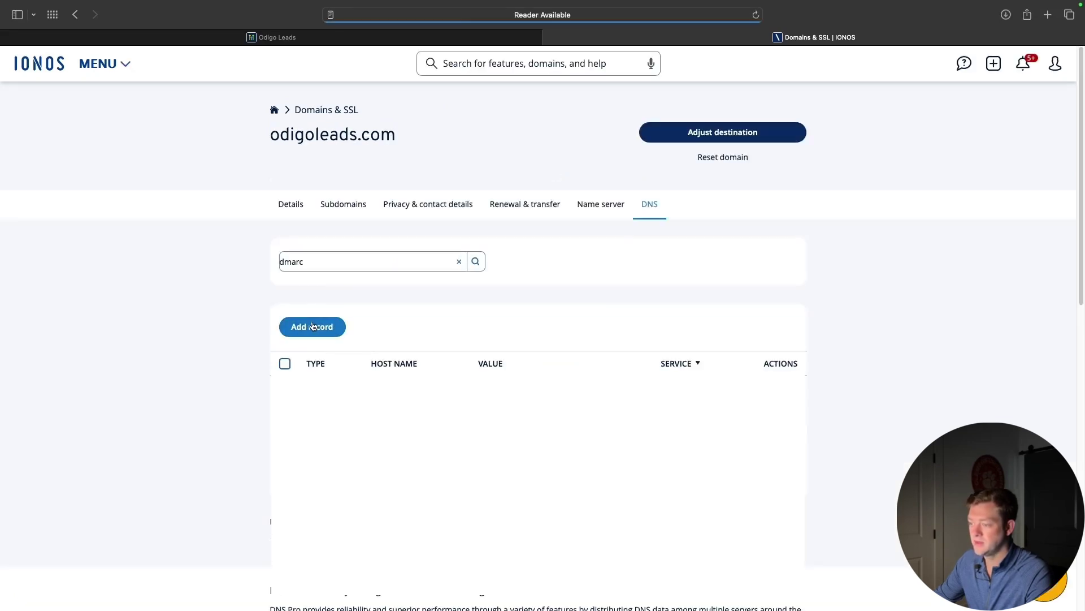
click(310, 330)
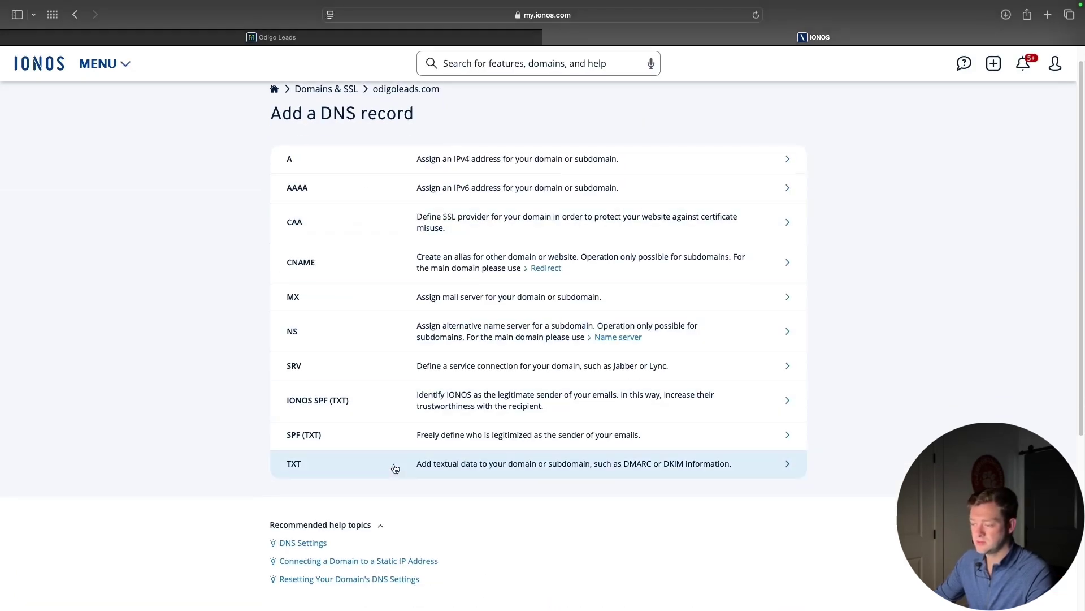
Fill a TXT record with the DMARC policy value and host name _dmarc.support
click(395, 468)
click(444, 233)
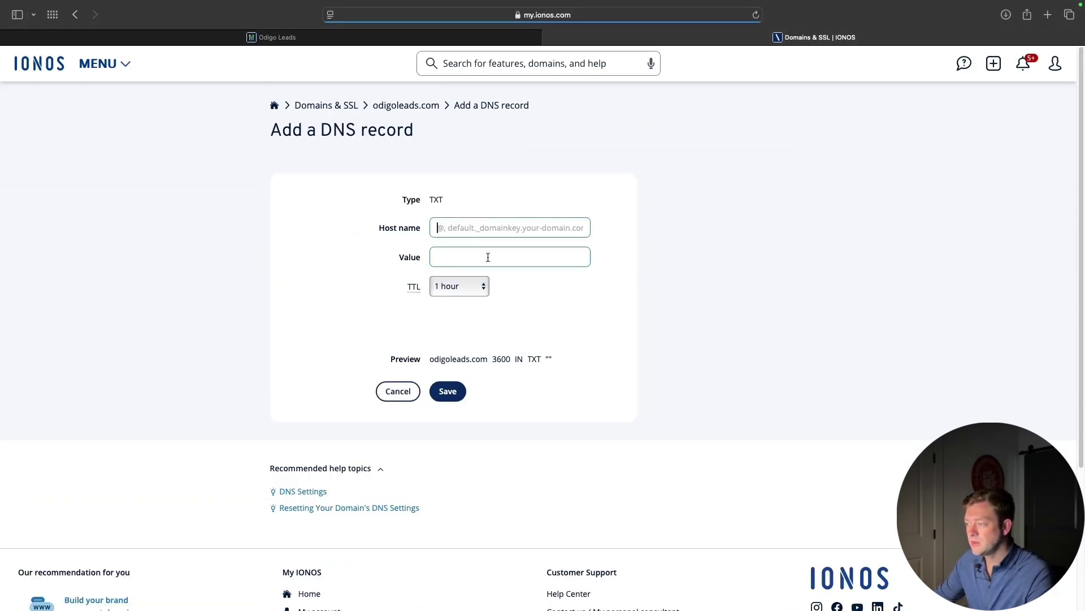
click(467, 251)
key(super+v)
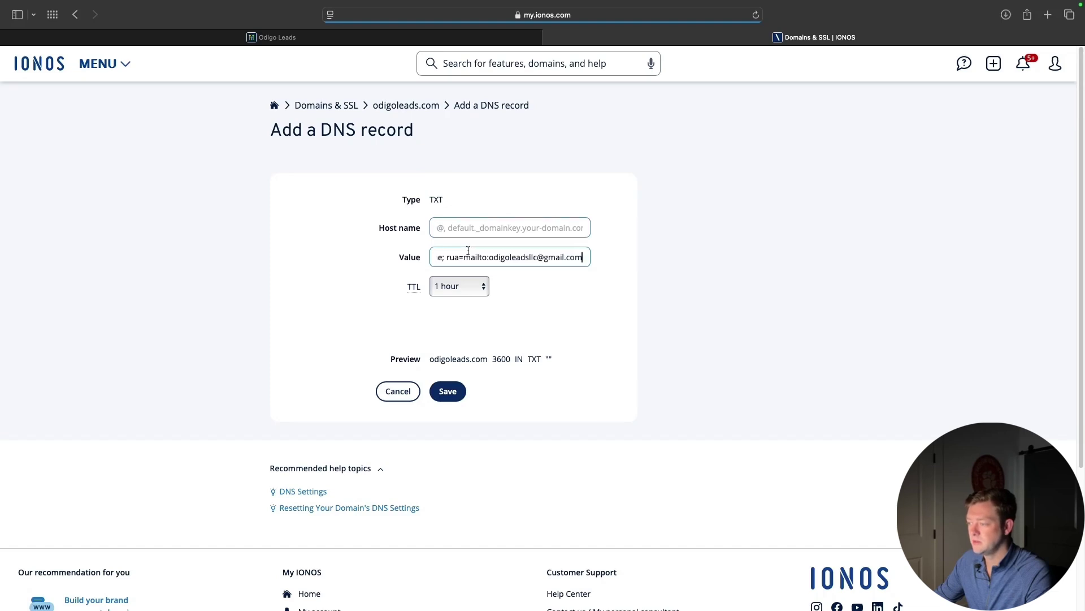
click(459, 232)
click(732, 6)
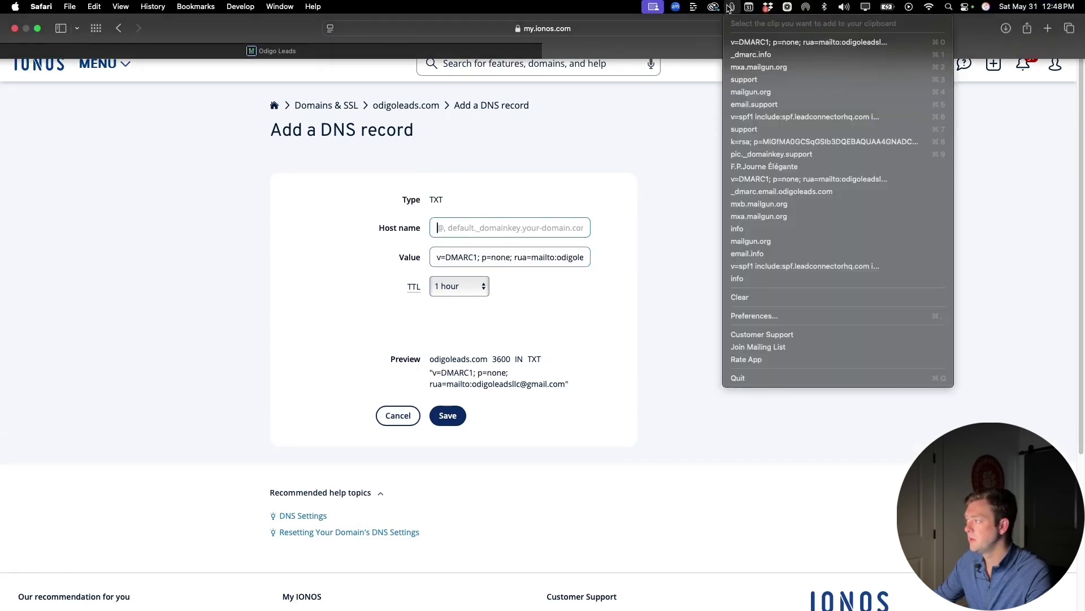
click(752, 55)
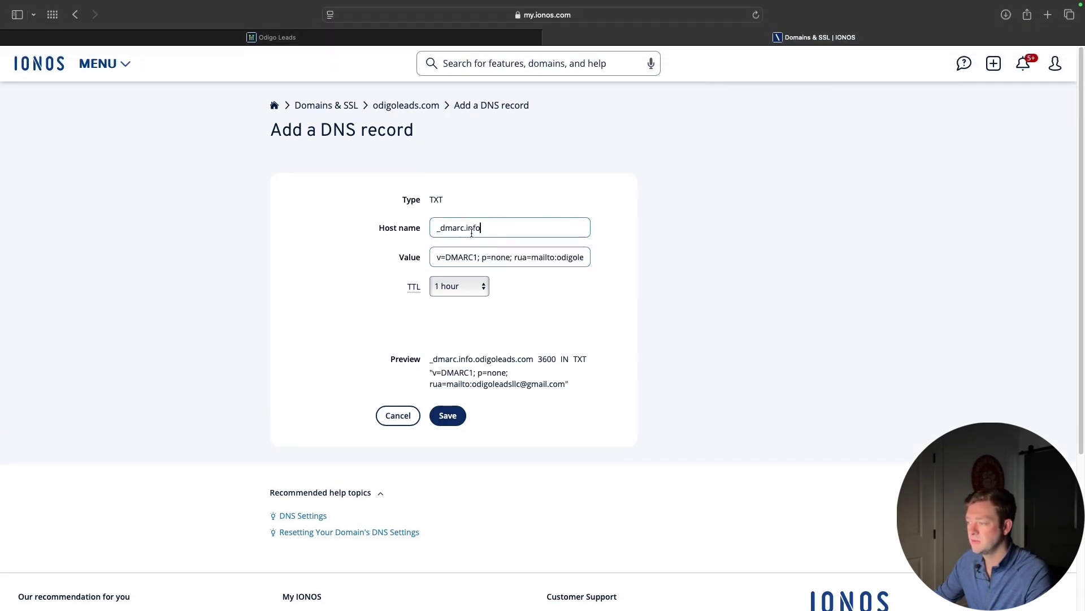
key(BackSpace)
key(BackSpace)
key(BackSpace)
key(BackSpace)
text(suport)
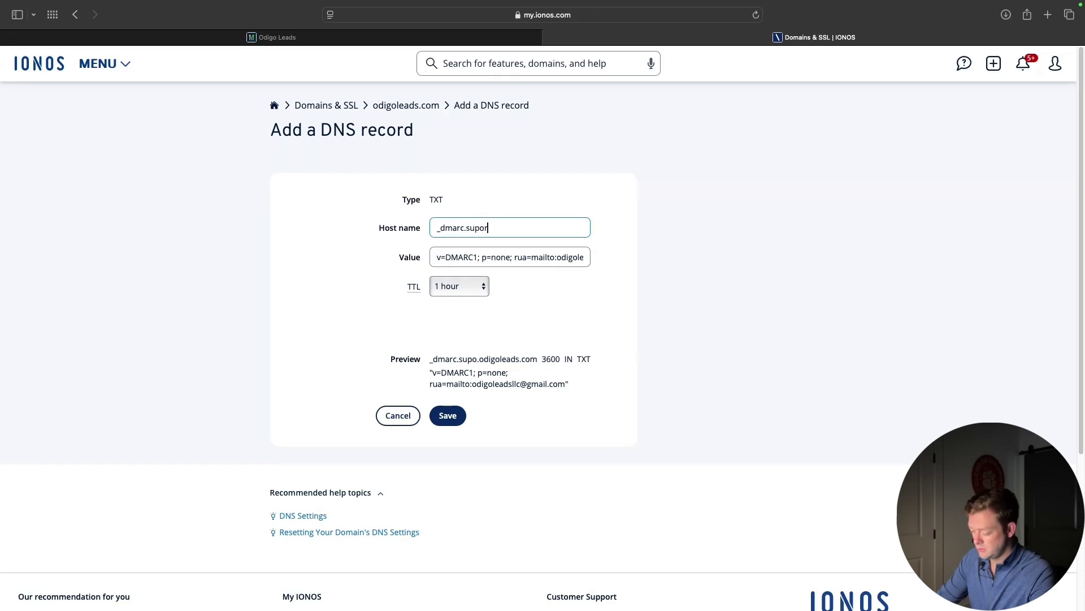
key(BackSpace)
key(BackSpace)
key(BackSpace)
text(port)
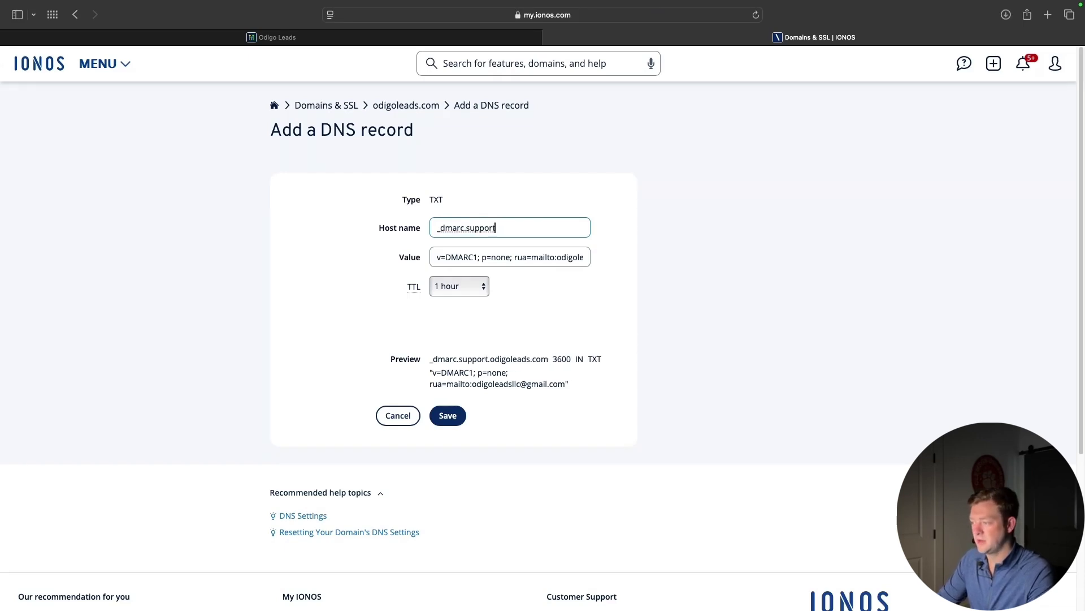
click(635, 296)
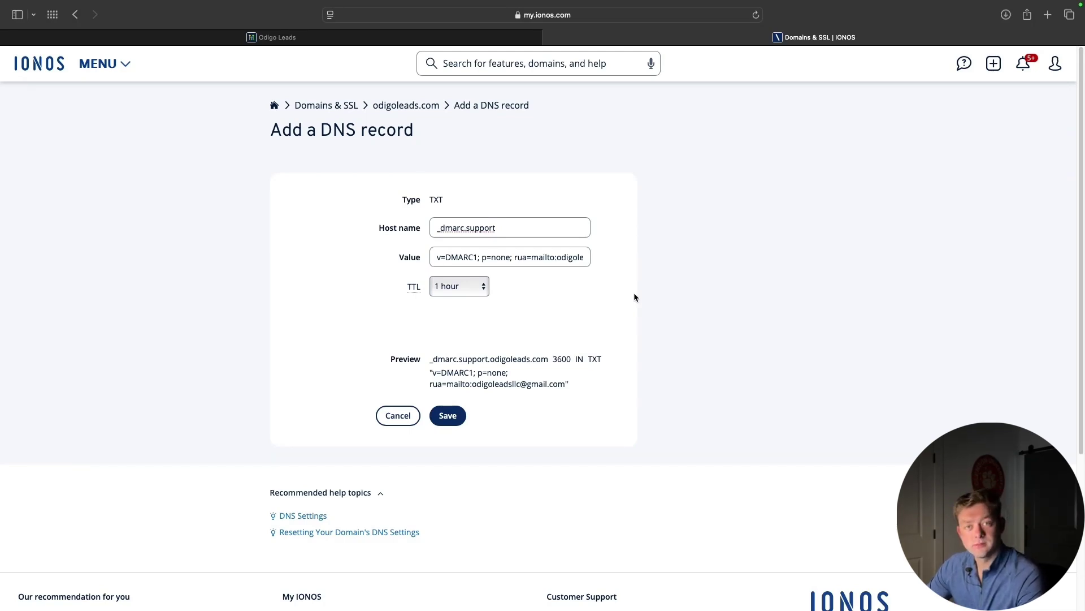
Review the pasted DMARC value, including its none policy, and save the _dmarc.support record
drag(551, 257, 595, 262)
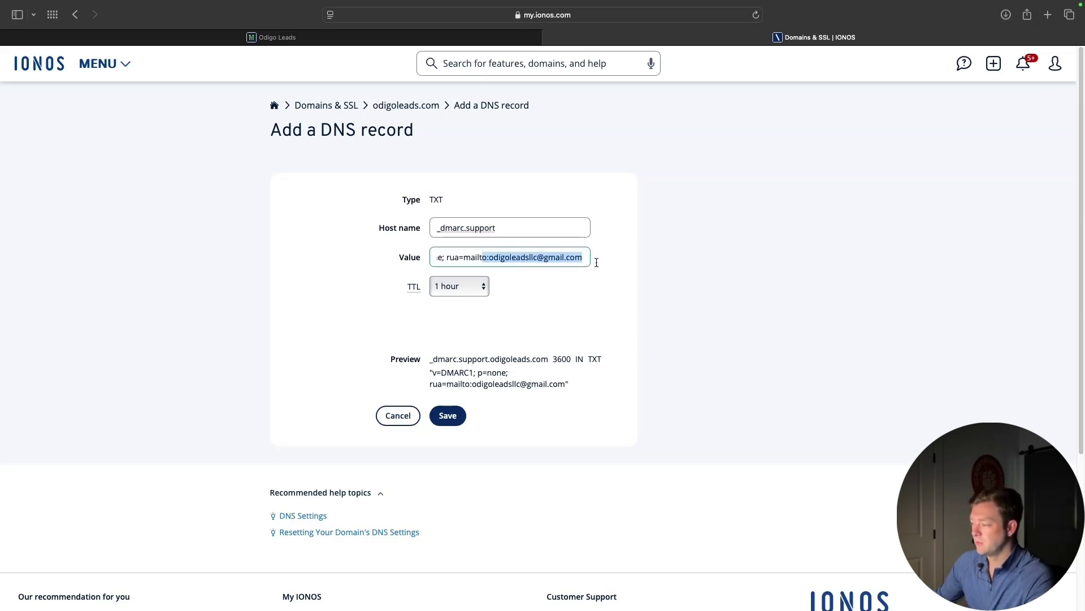
click(482, 260)
drag(490, 258, 589, 258)
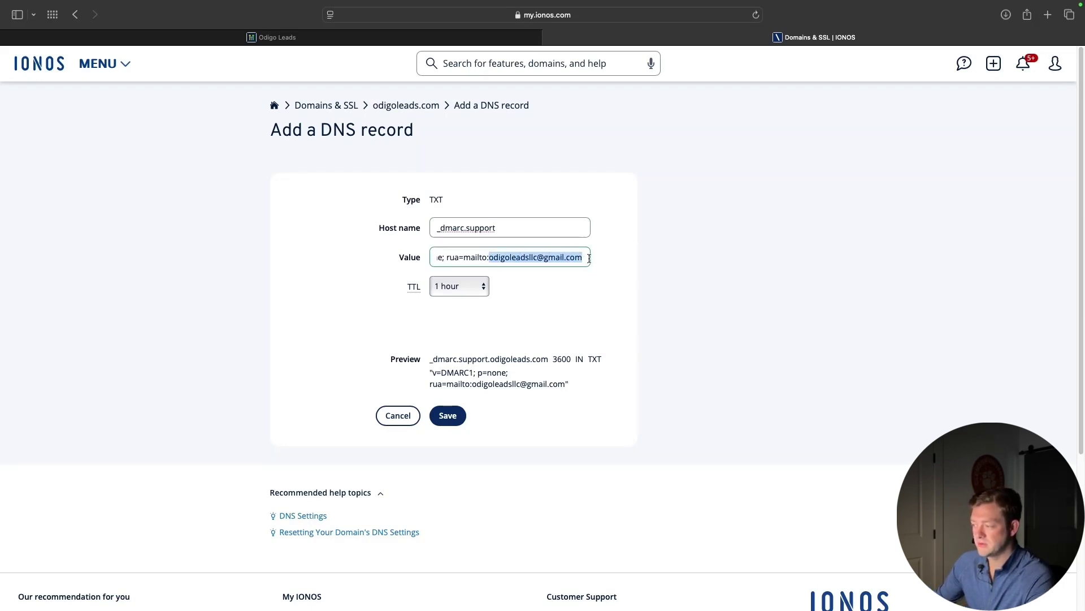
click(476, 257)
drag(451, 257, 398, 257)
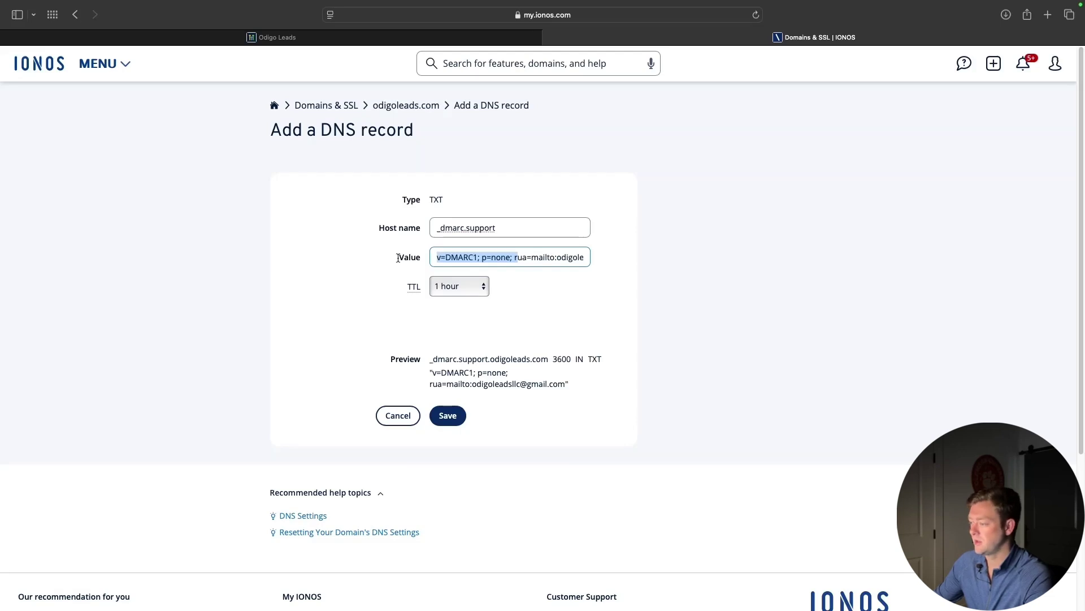
click(464, 259)
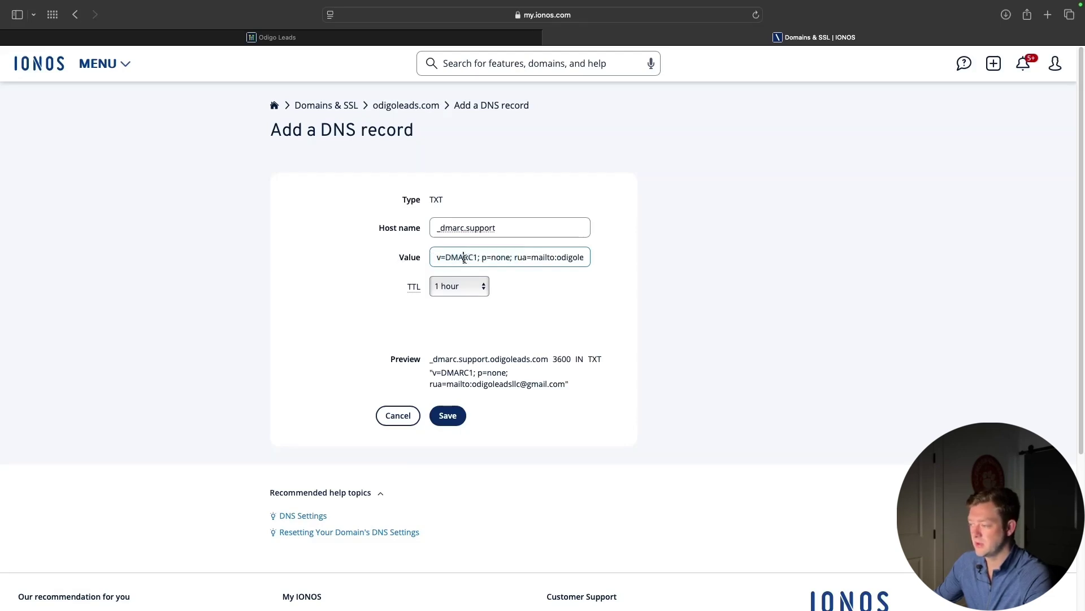
drag(491, 257, 590, 265)
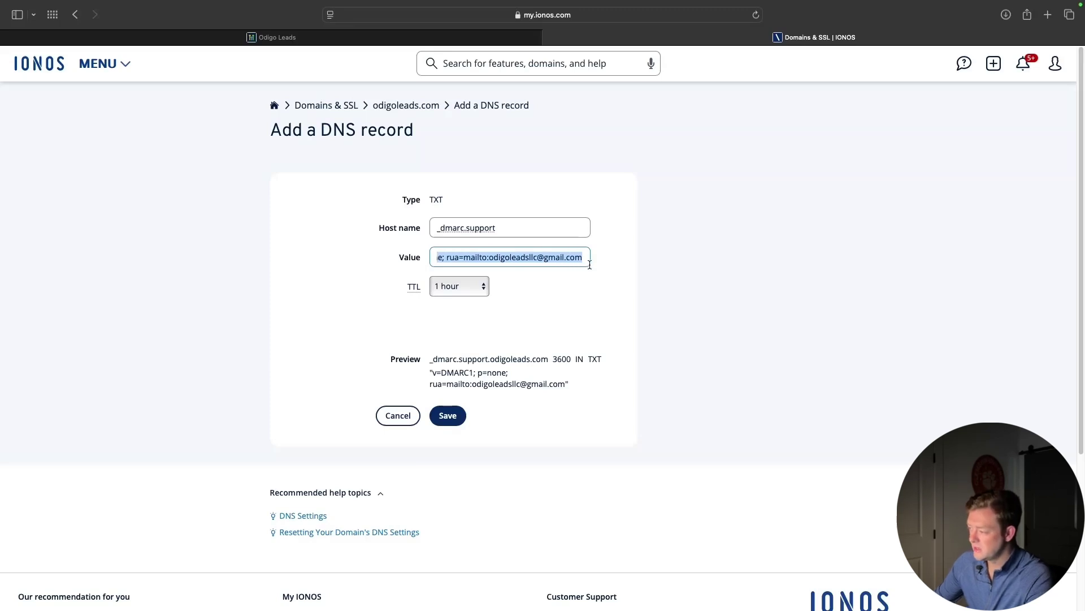
click(625, 270)
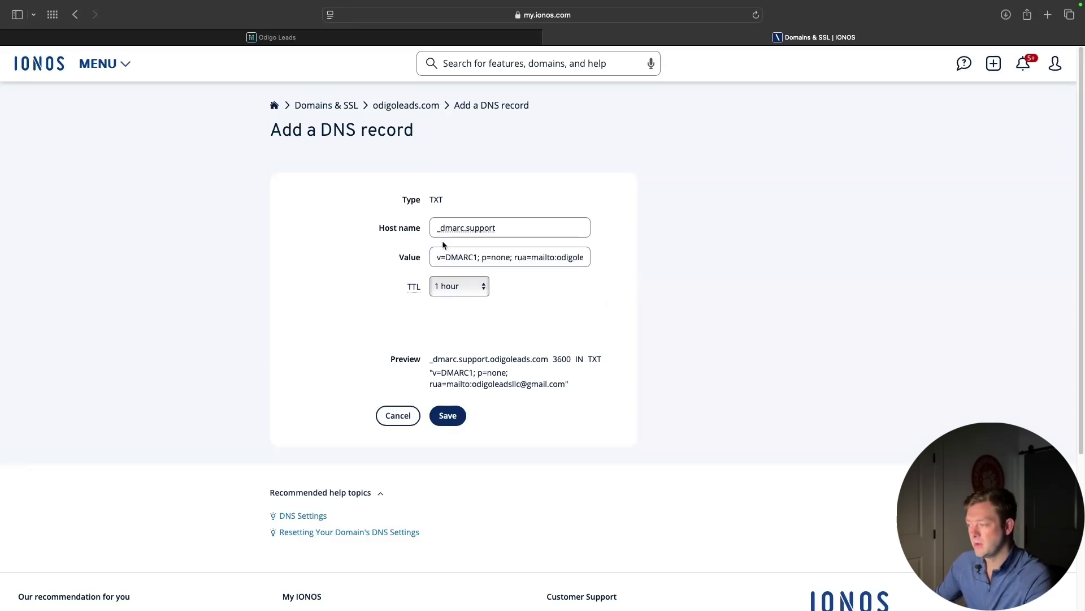
click(443, 423)
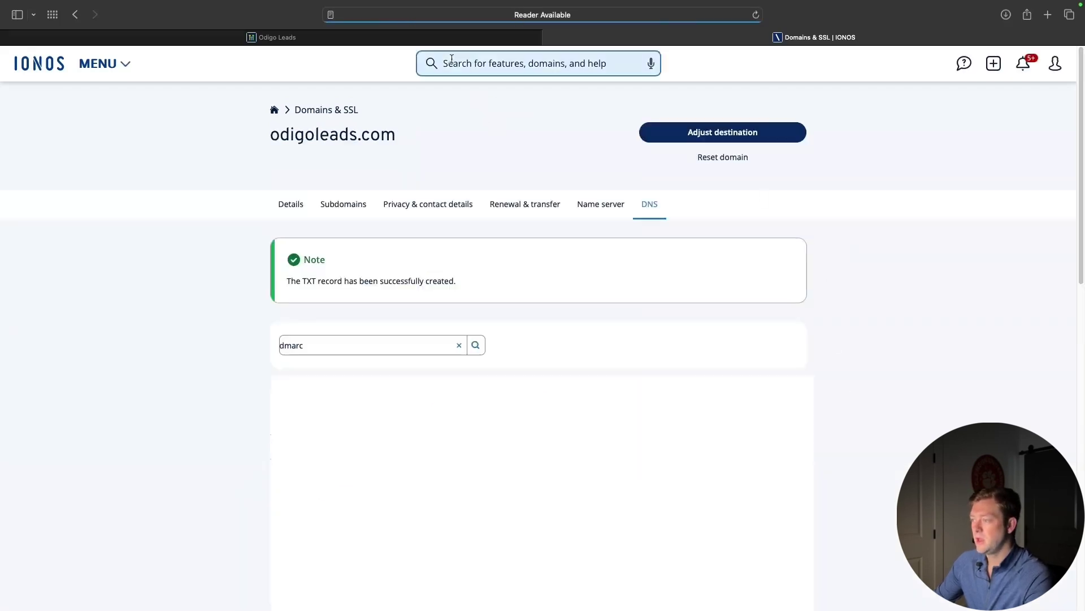
click(498, 37)
Verify the support.odigoleads.com records, confirm _dmarc.support shows Verified, then return to Dedicated Domains
click(645, 450)
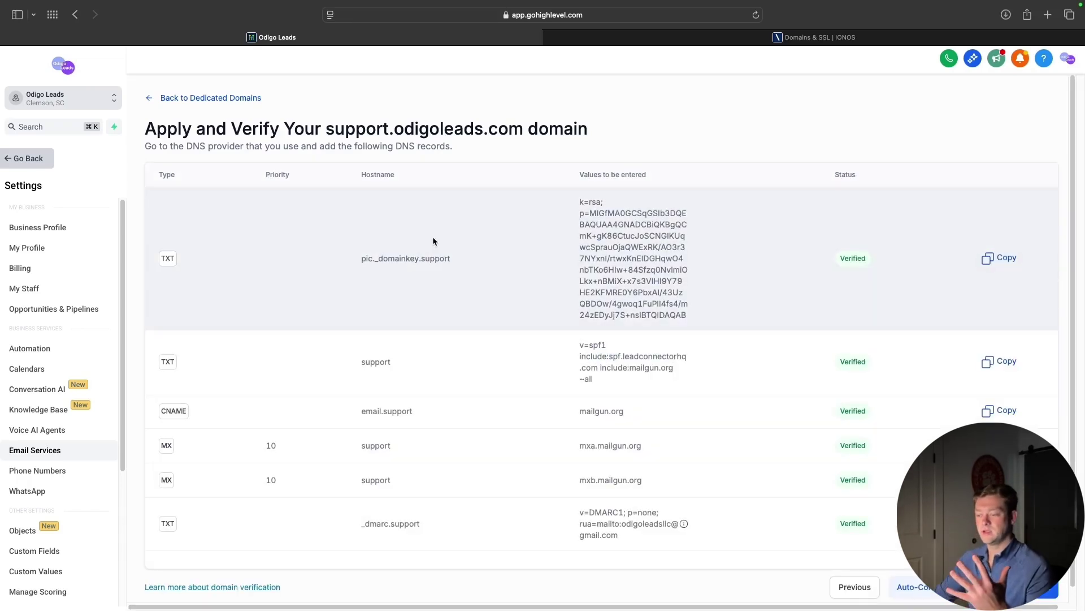
scroll(438, 434, down, 1)
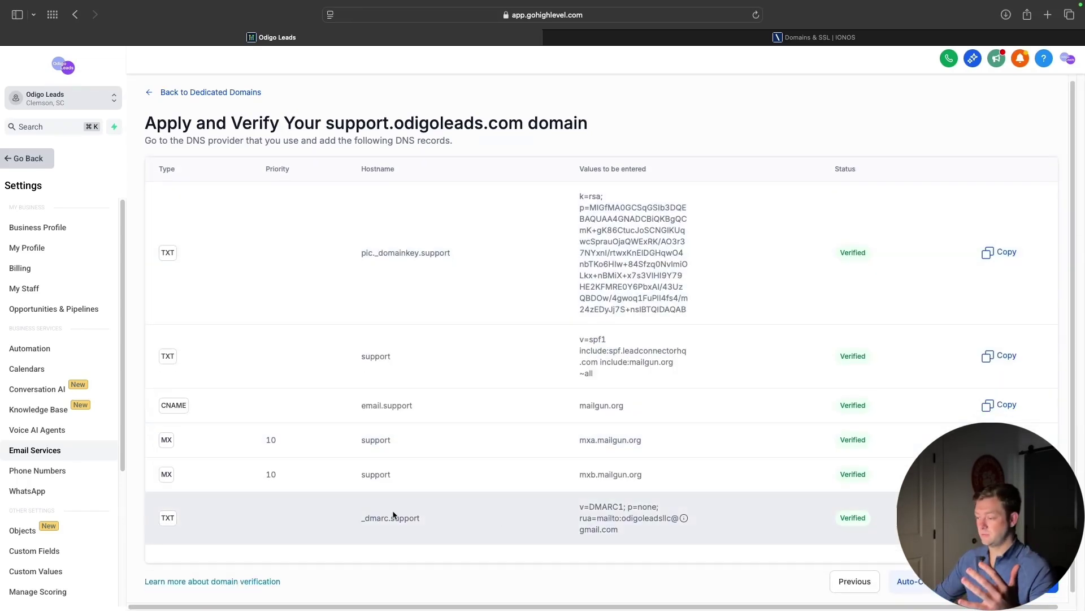
drag(351, 518, 464, 517)
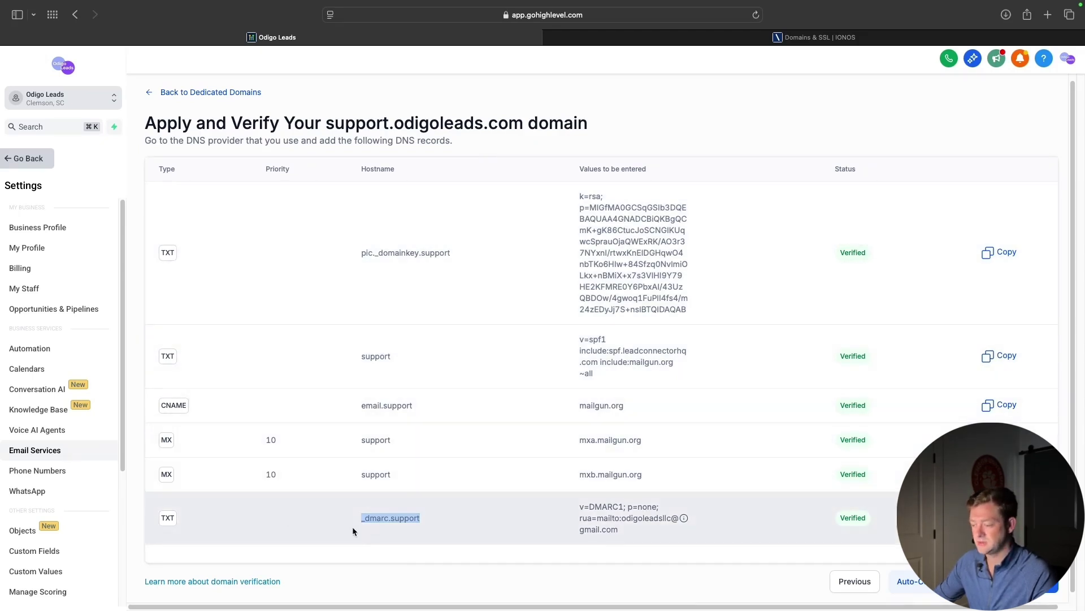
click(449, 516)
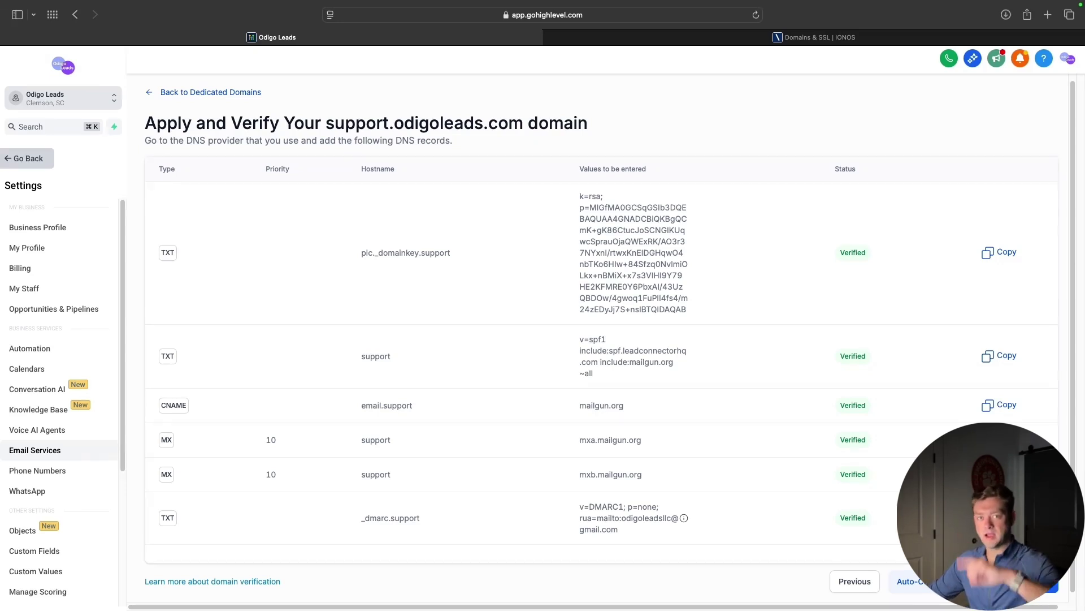
click(1035, 581)
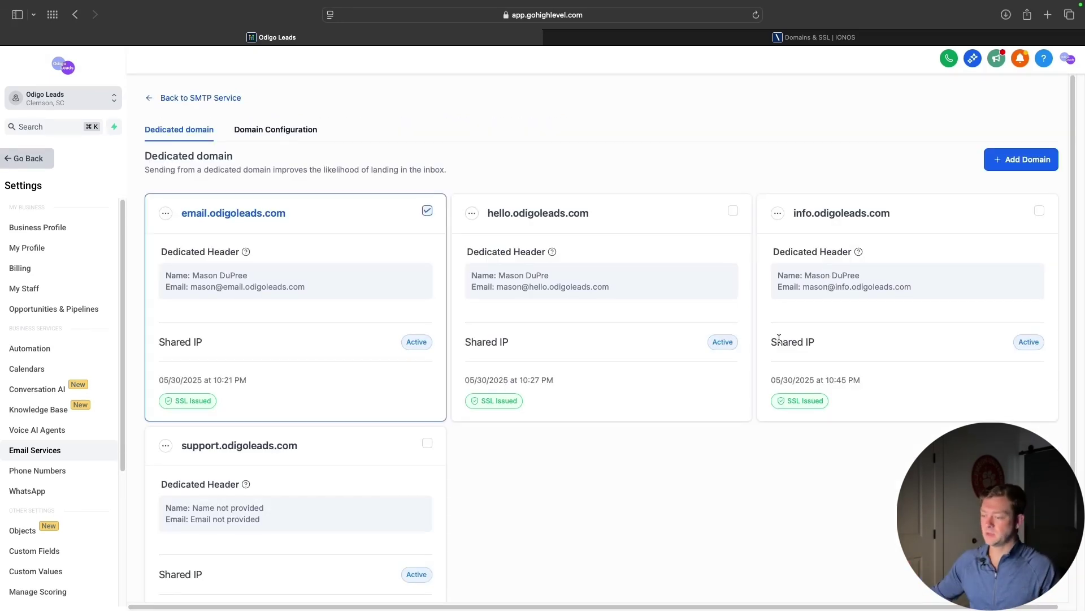
Open the Set Headers form for the support.odigoleads.com domain
scroll(708, 479, down, 2)
drag(185, 377, 300, 377)
click(300, 377)
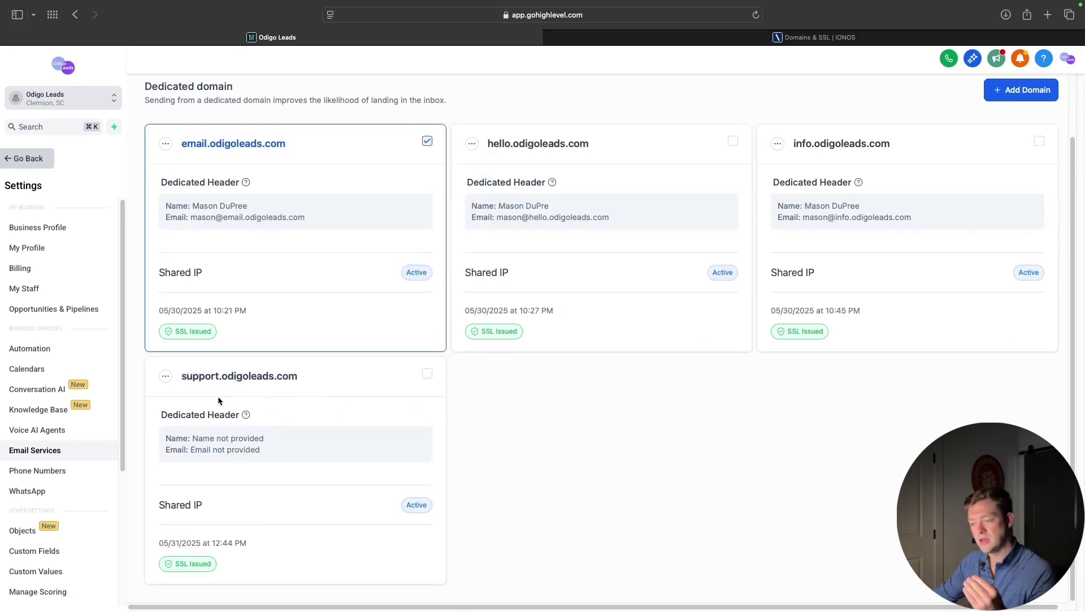
click(165, 376)
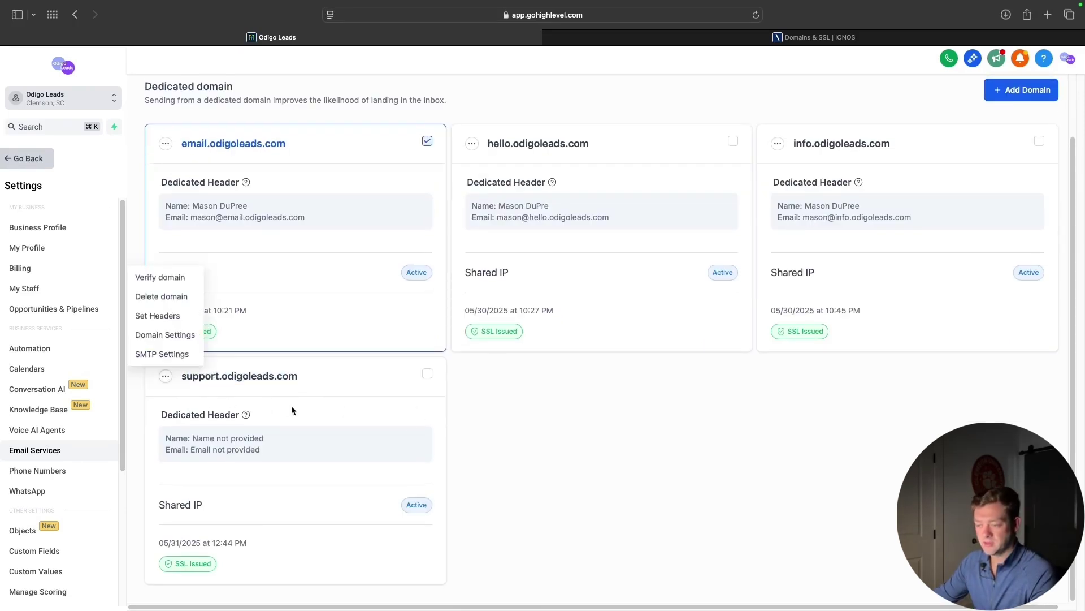
click(165, 315)
Enter a sender name and a support.odigoleads.com From email, then save the header
click(538, 342)
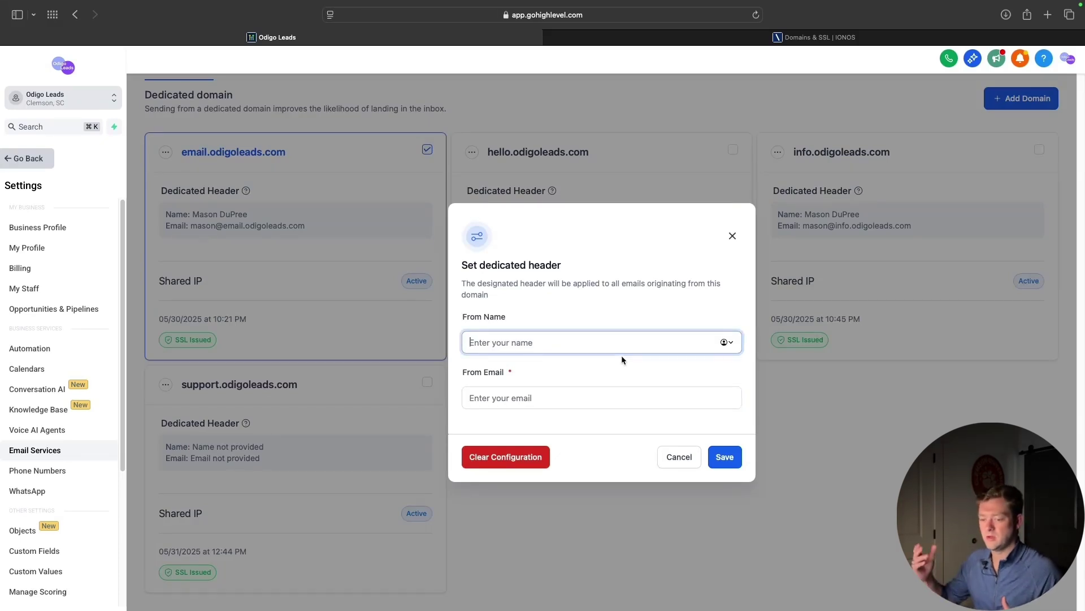
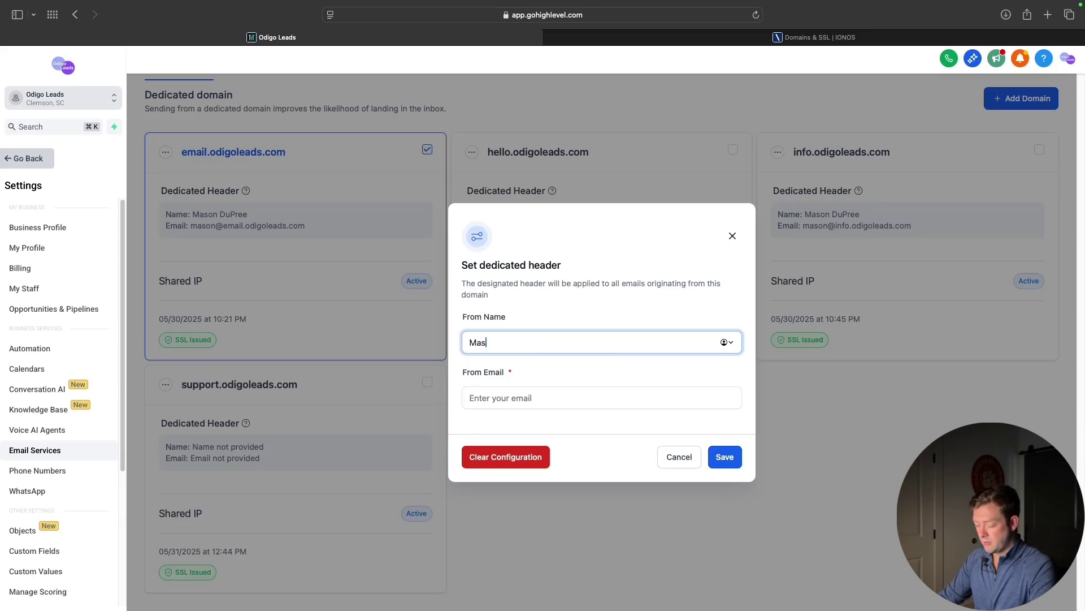
click(619, 405)
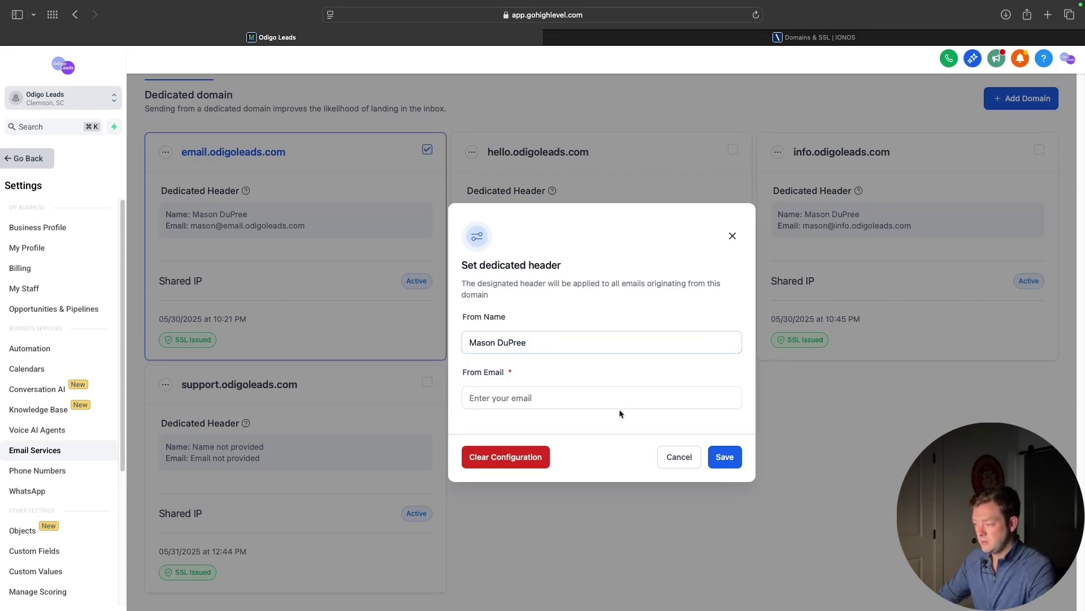
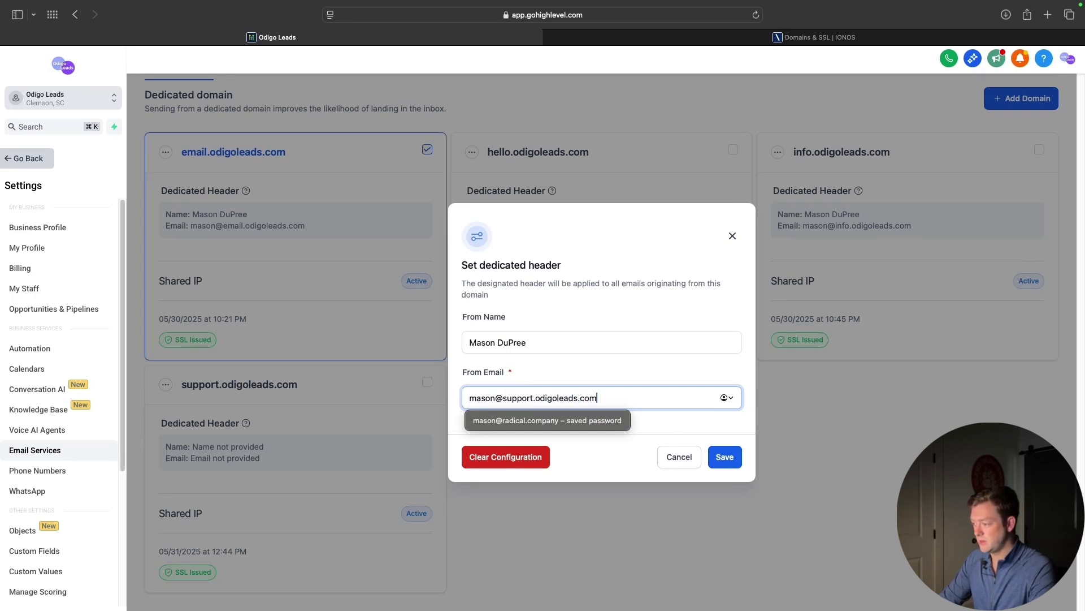
click(698, 433)
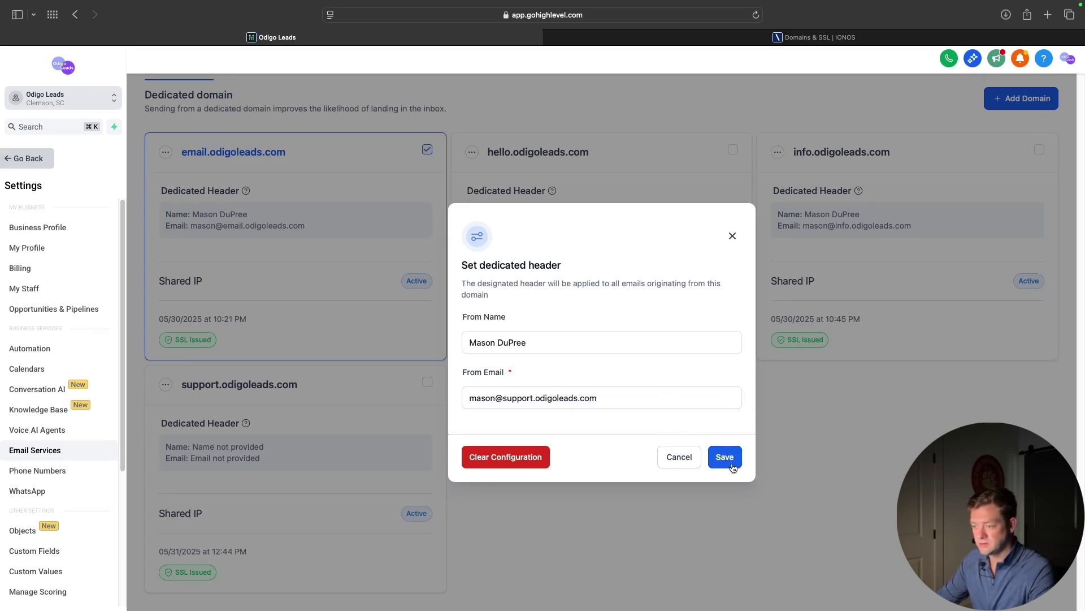
click(726, 457)
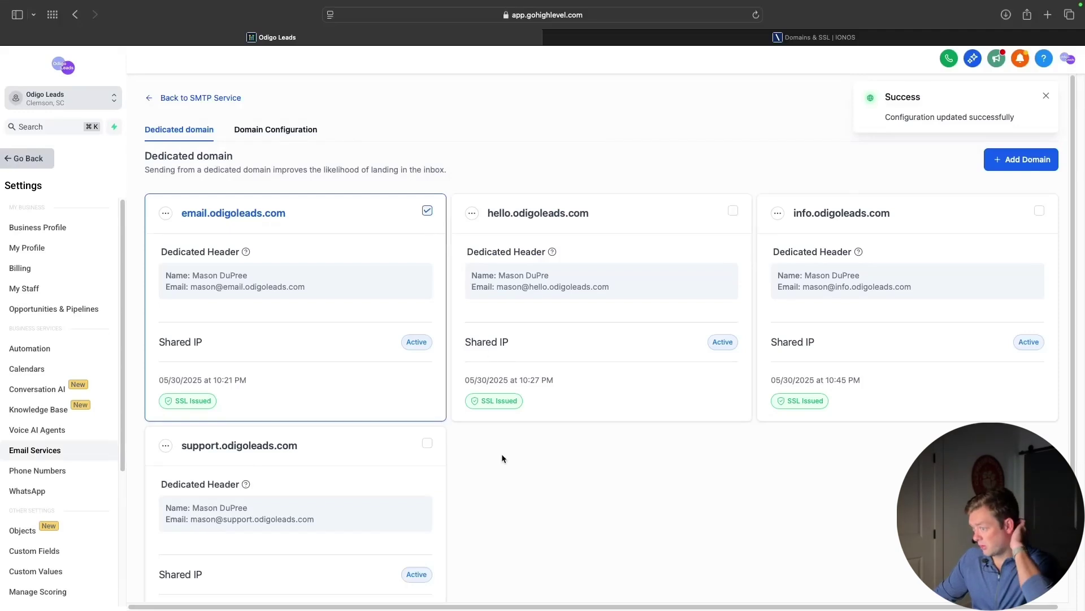
Review the saved dedicated header on the support.odigoleads.com card
scroll(510, 496, down, 3)
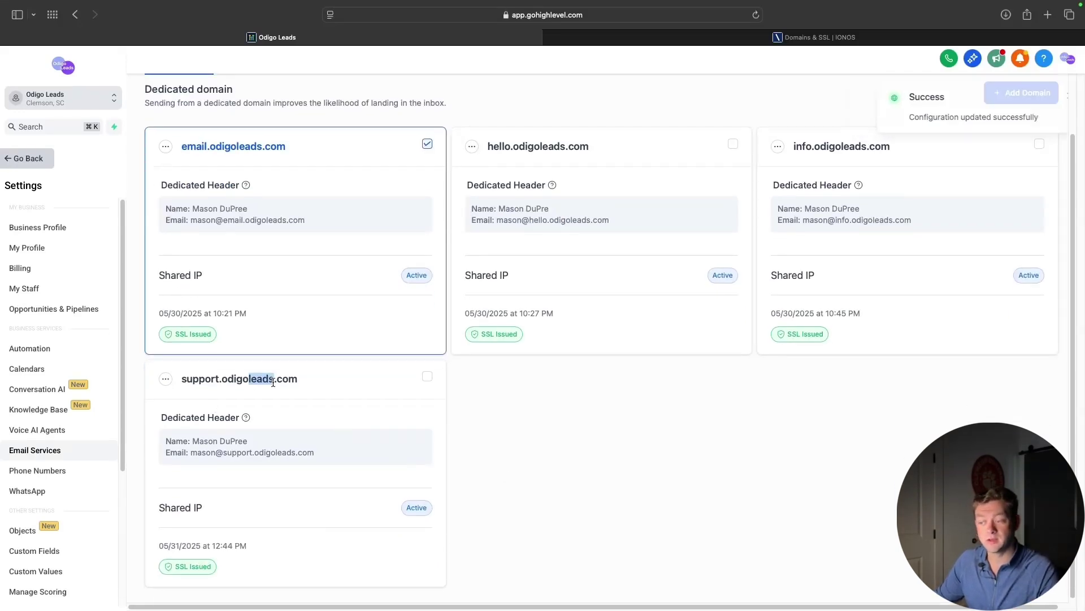
scroll(567, 467, up, 1)
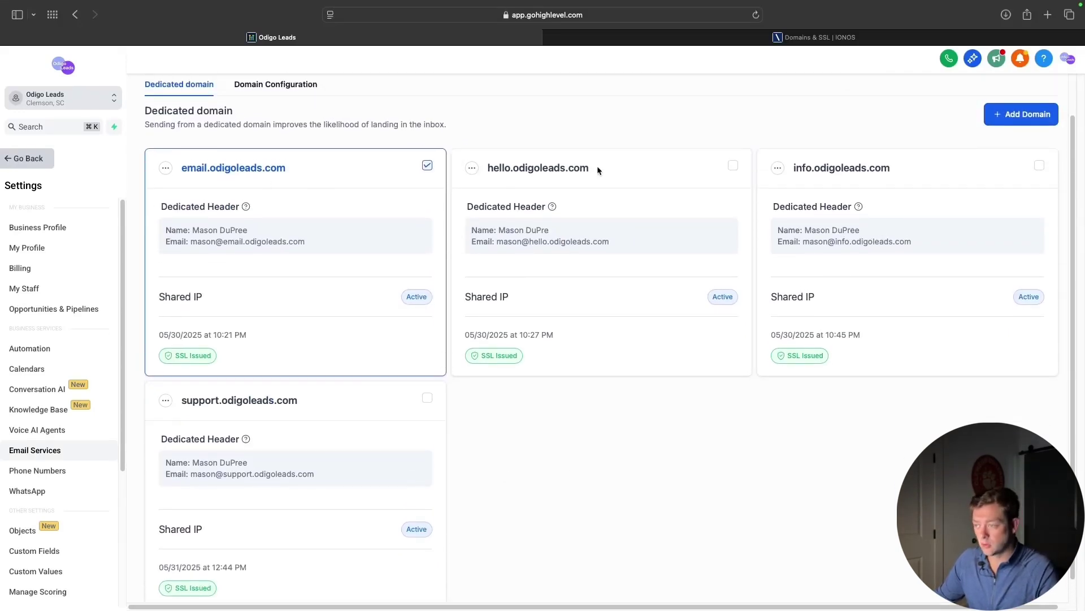
drag(181, 402, 551, 476)
click(567, 480)
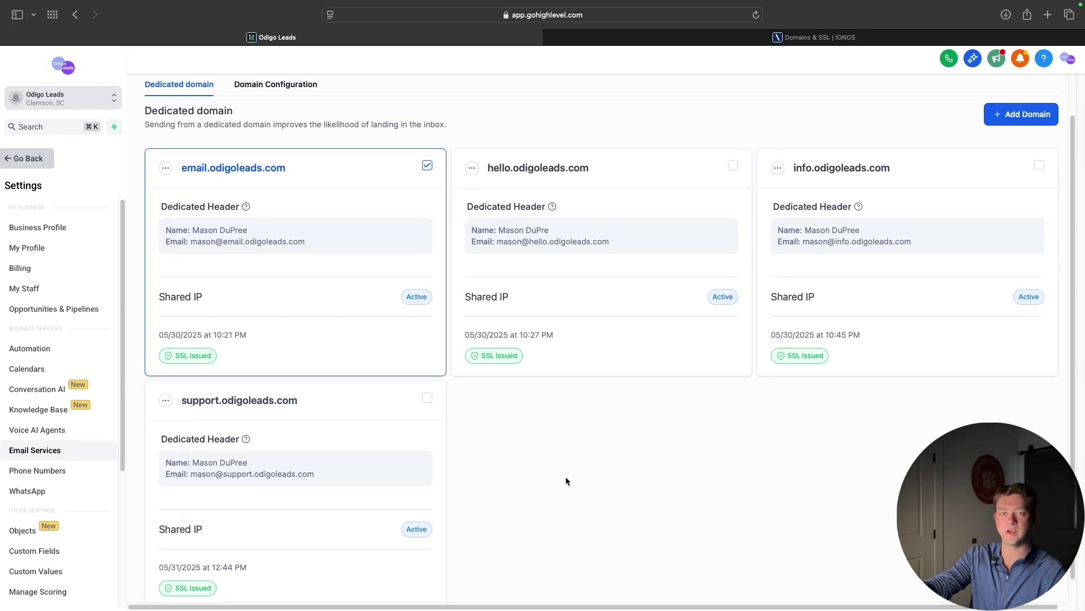
Bring up the Domain Configuration settings and look over the Workflow Domain split
click(312, 88)
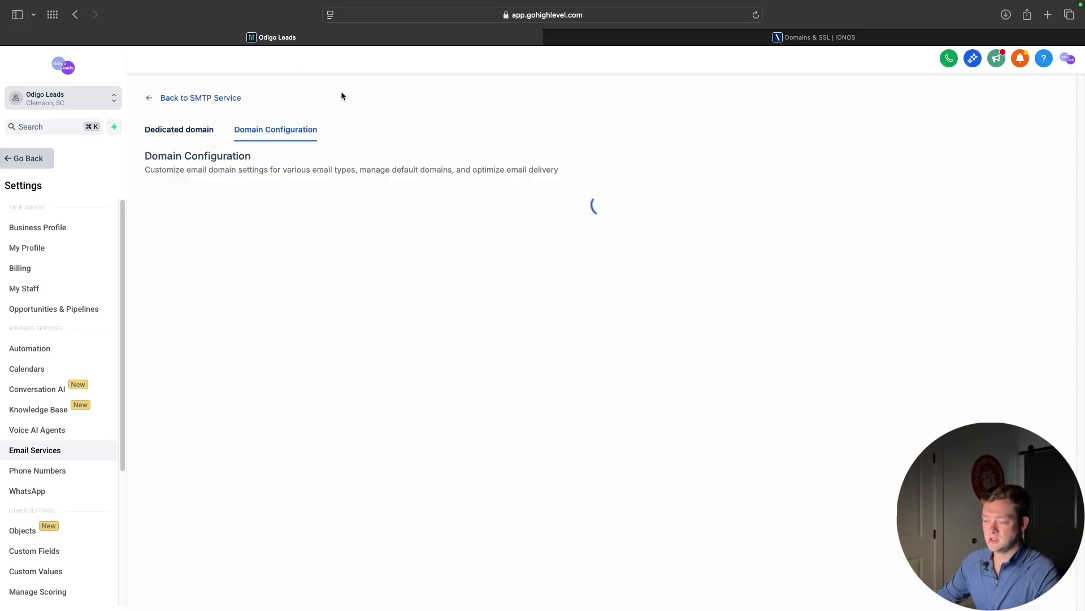
click(169, 130)
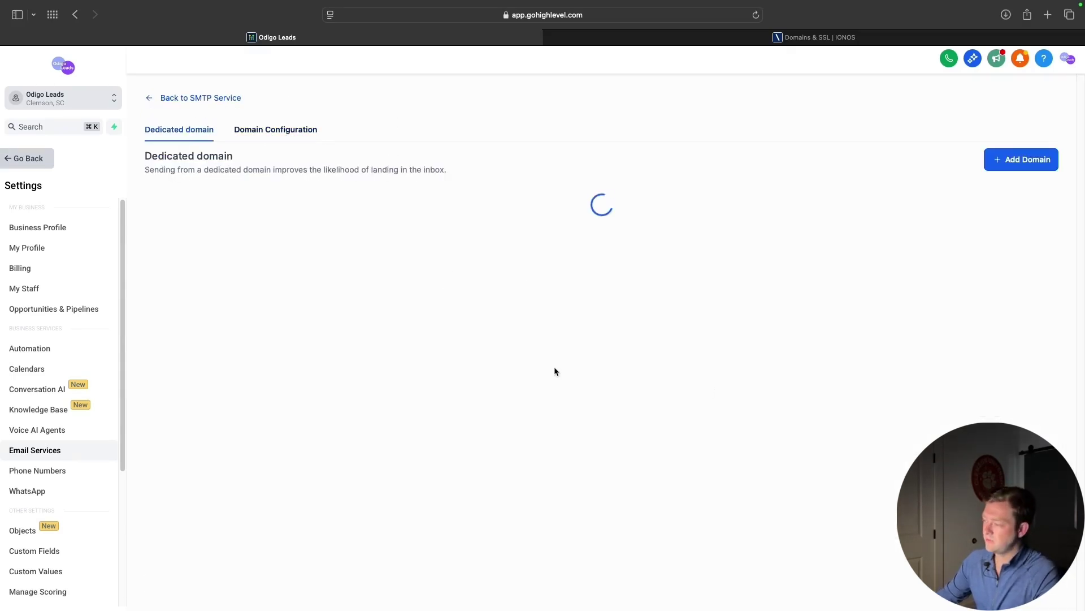
click(255, 132)
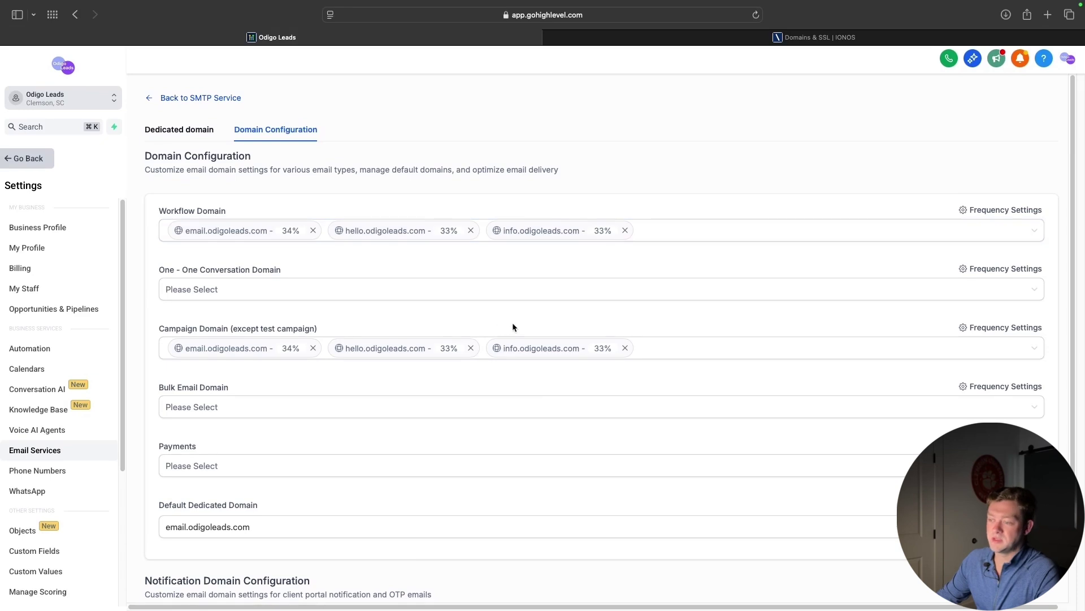
drag(166, 211, 208, 211)
click(259, 210)
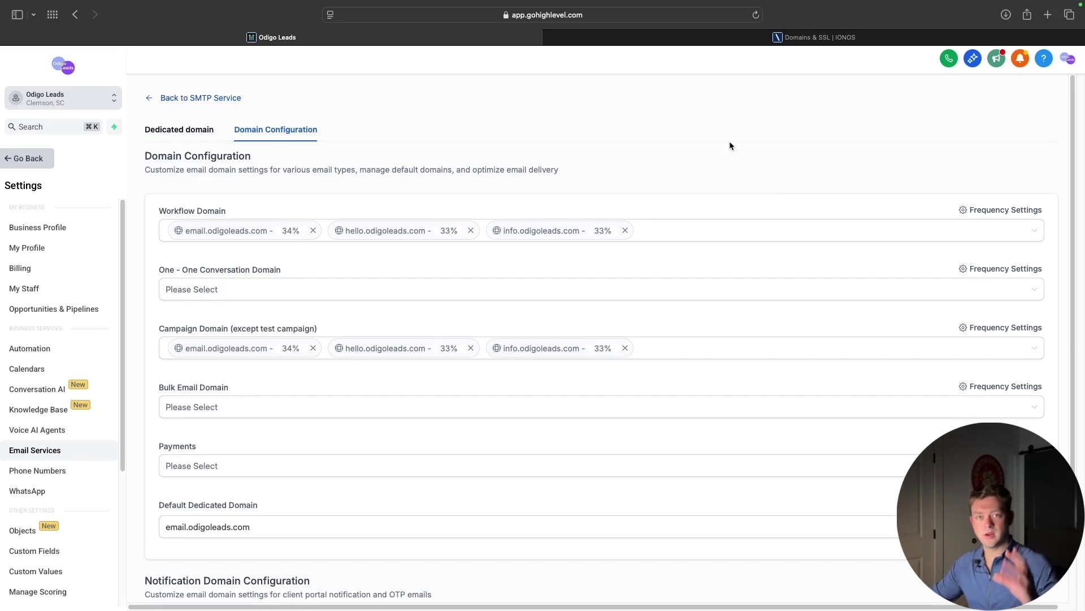
scroll(694, 242, down, 1)
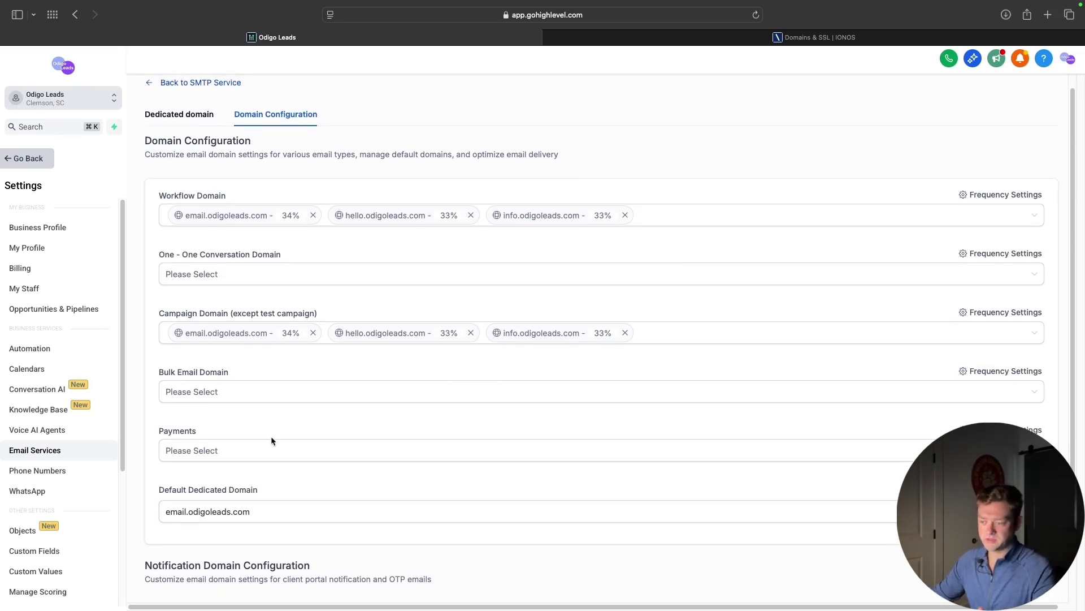
scroll(271, 436, up, 1)
Choose support.odigoleads.com as the One-One Conversation domain at 100%
click(263, 463)
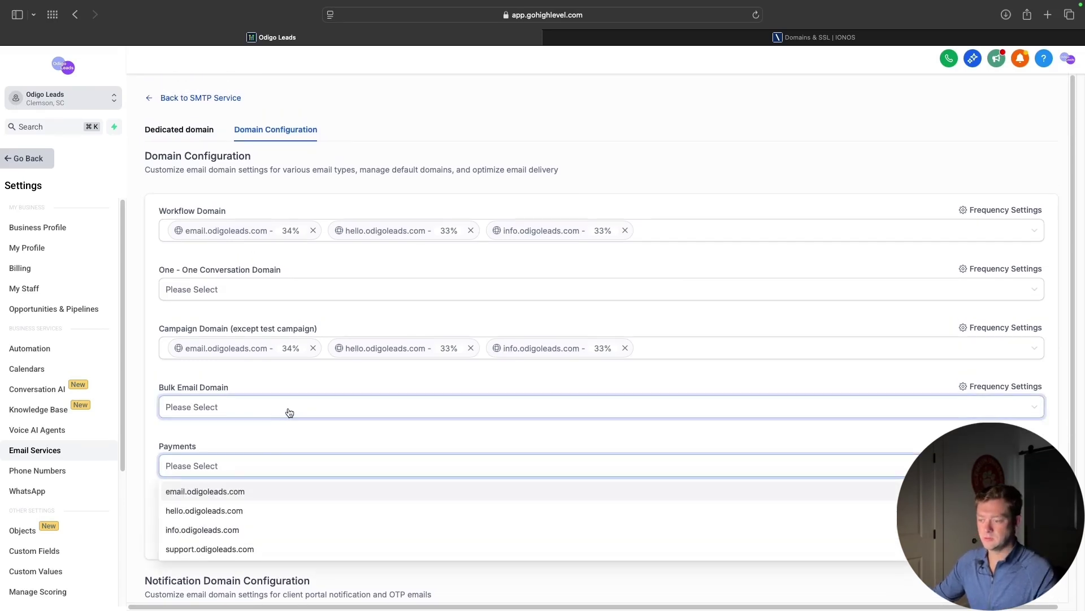
click(268, 377)
click(266, 290)
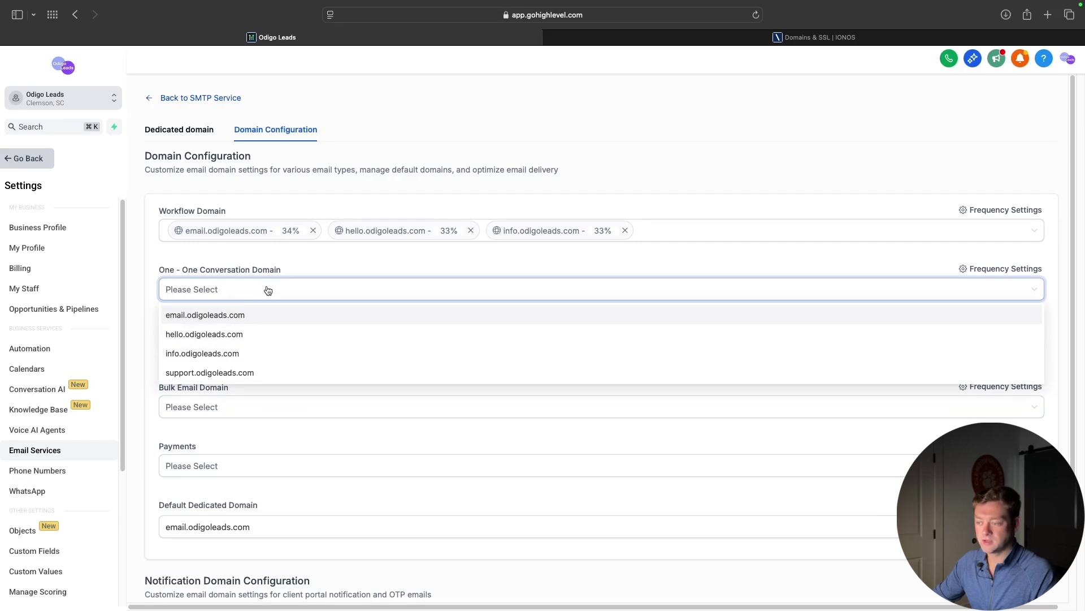
click(226, 372)
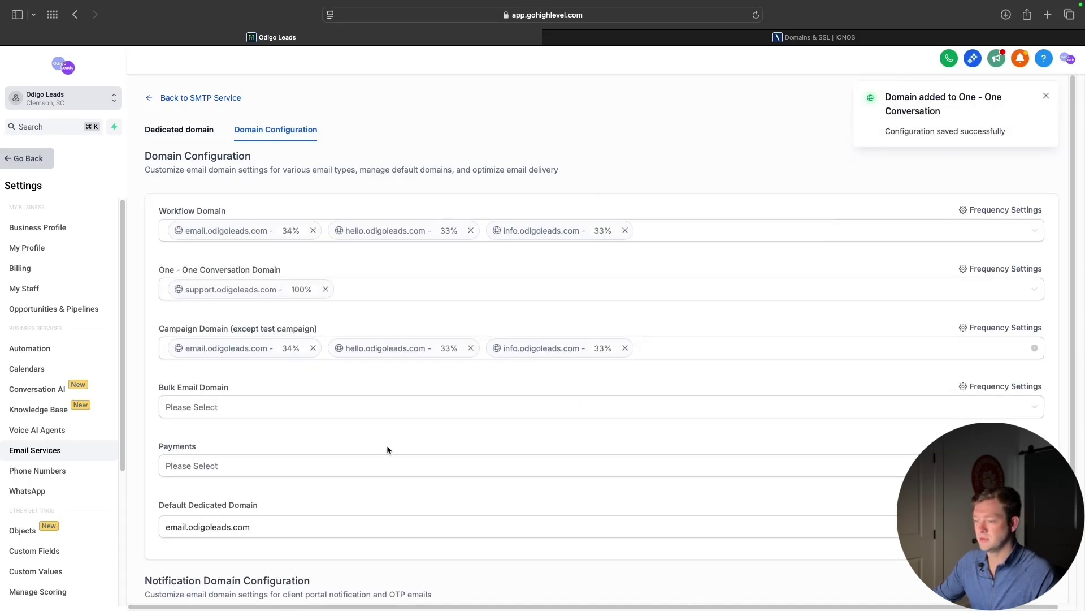
Check the payment-email and default dedicated domain settings unchanged, then return to the Dedicated domain cards
scroll(386, 449, down, 3)
click(242, 382)
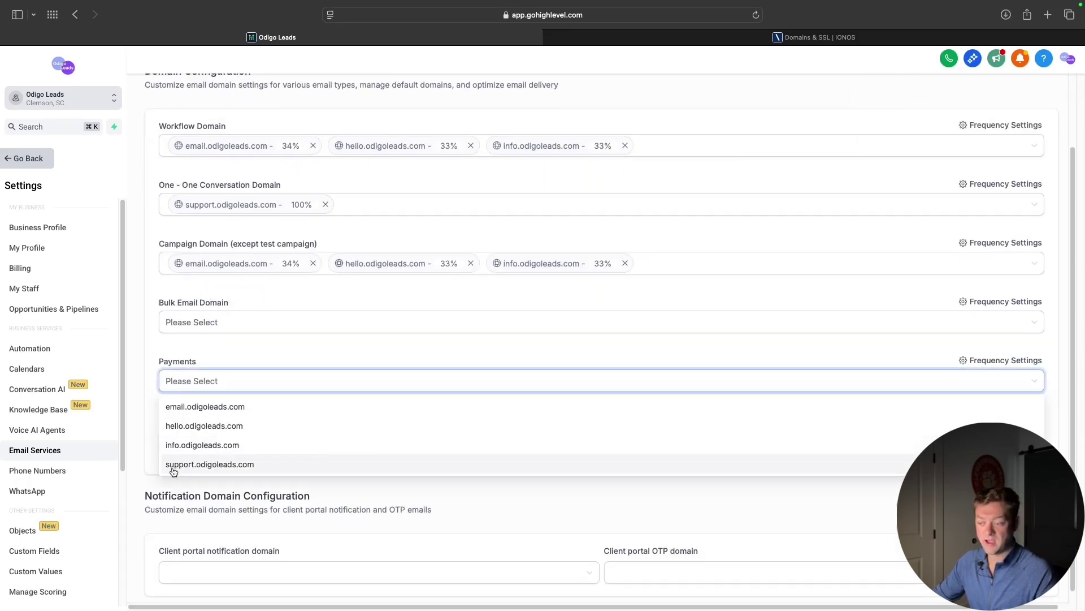
click(219, 356)
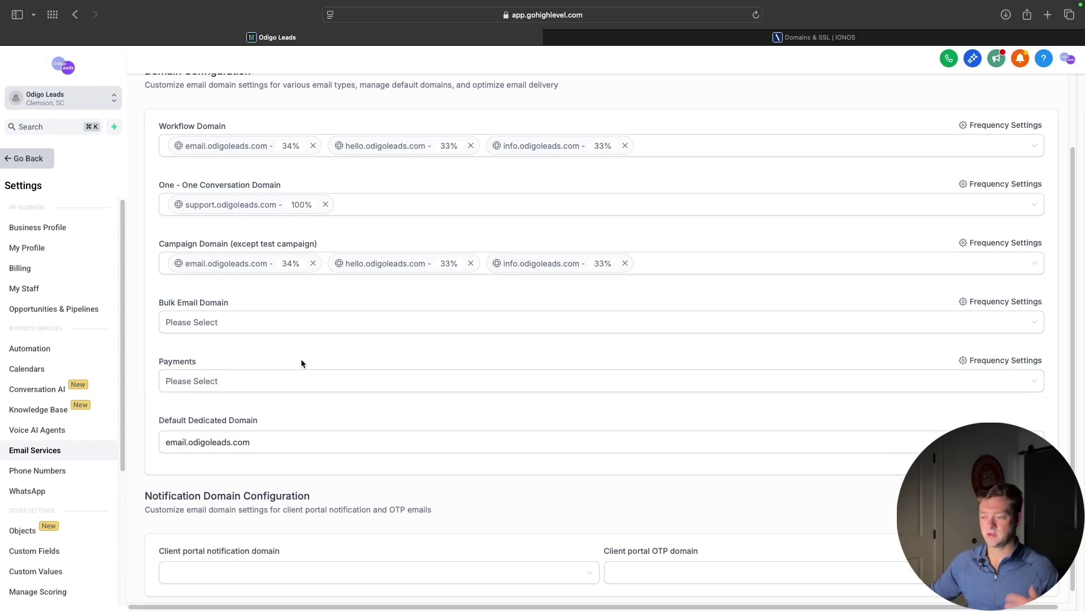
scroll(327, 368, up, 1)
scroll(410, 433, up, 1)
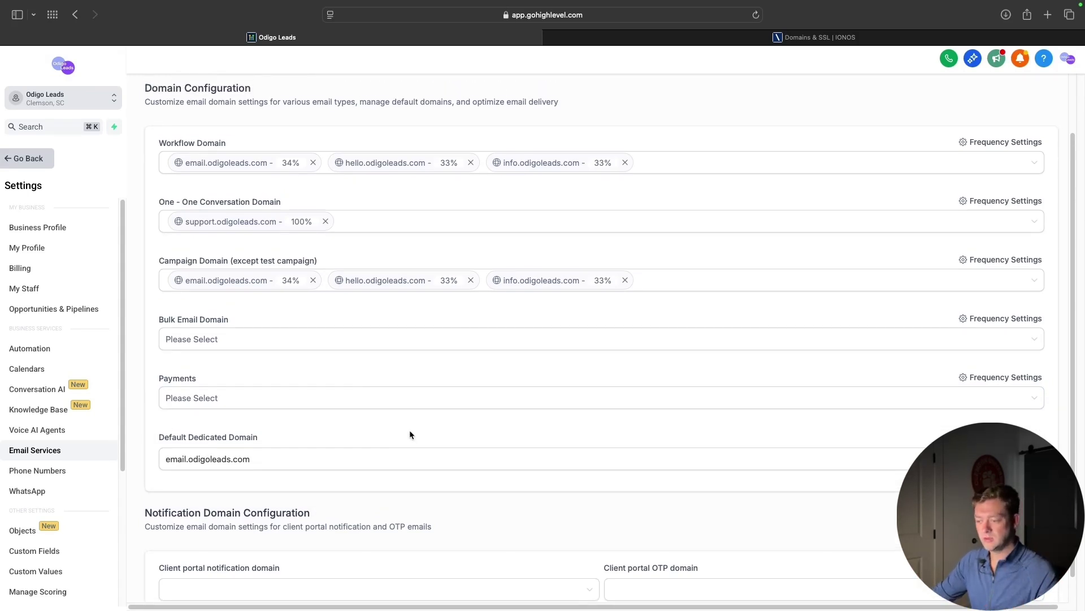
drag(159, 436, 270, 436)
click(270, 436)
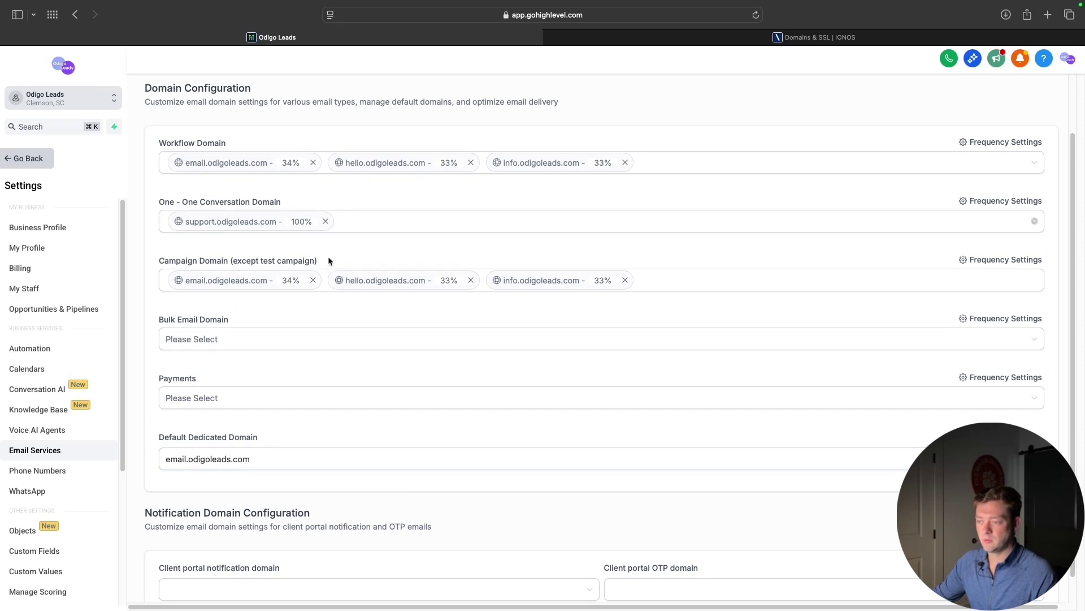
click(484, 464)
scroll(483, 459, down, 1)
scroll(509, 449, up, 1)
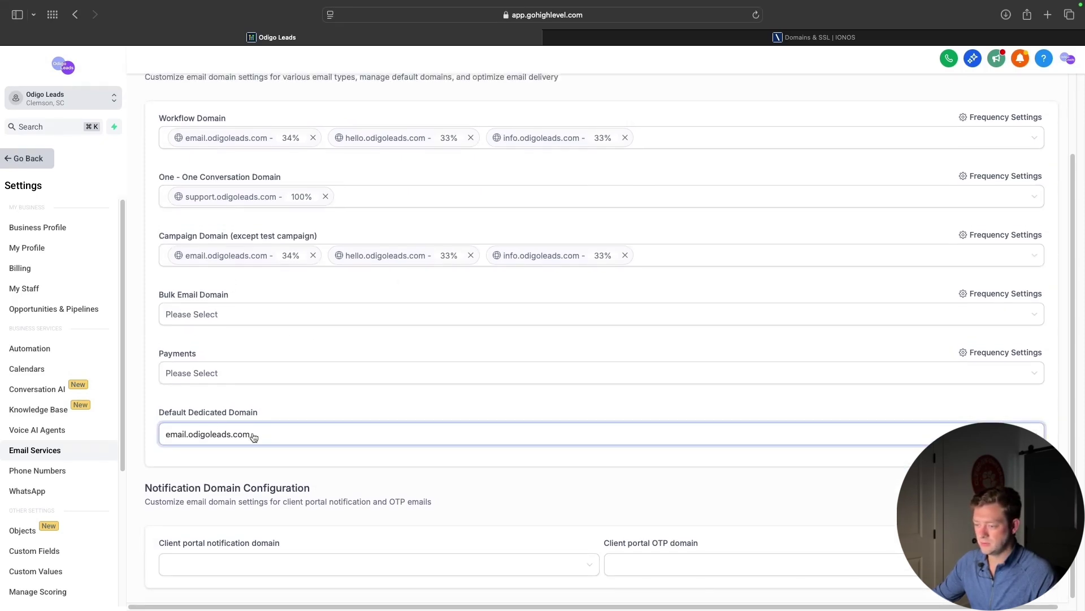
scroll(409, 381, up, 4)
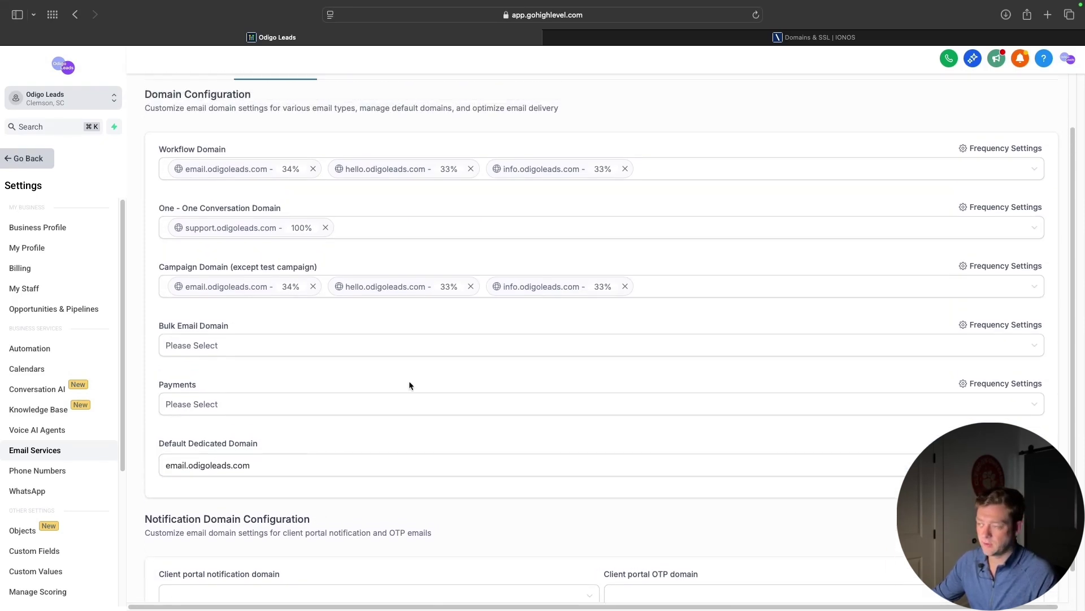
click(186, 130)
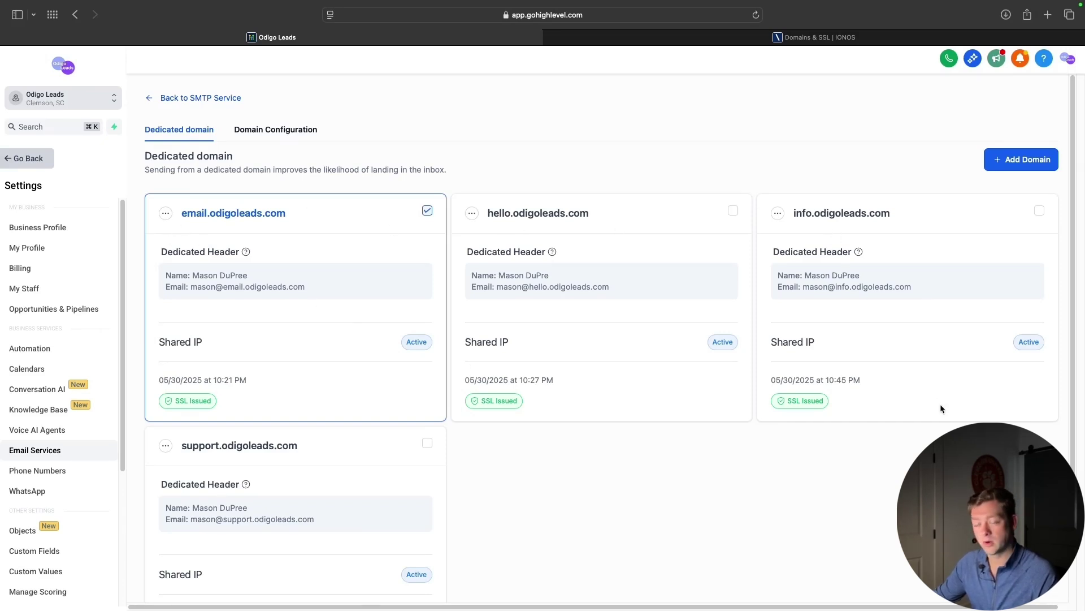
Inspect the support.odigoleads.com card's domain name and sending address, then return to Domain Configuration
scroll(837, 497, down, 3)
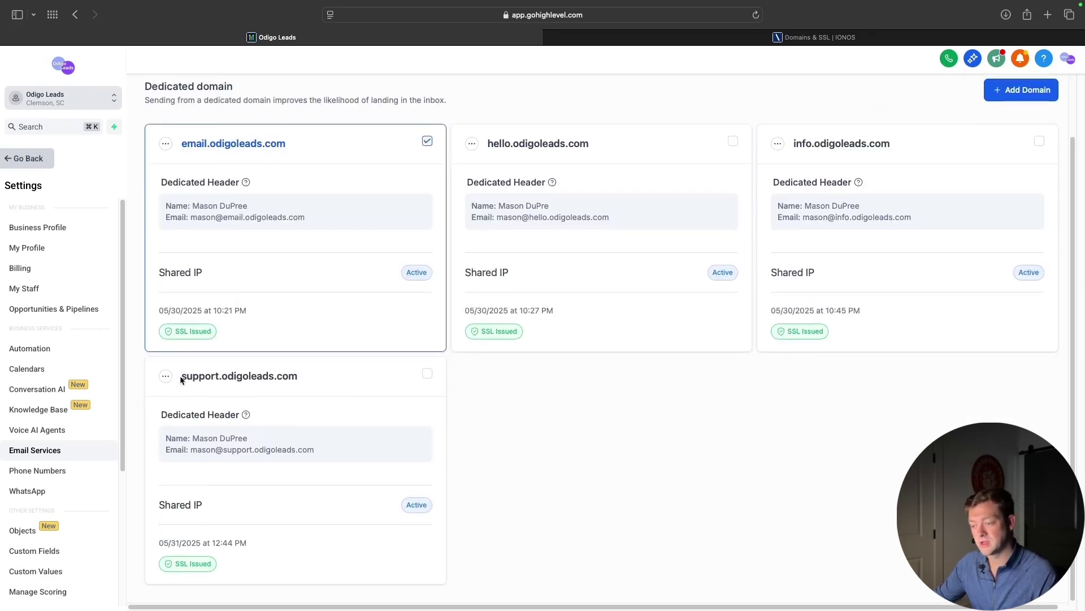
drag(182, 377, 311, 376)
click(597, 435)
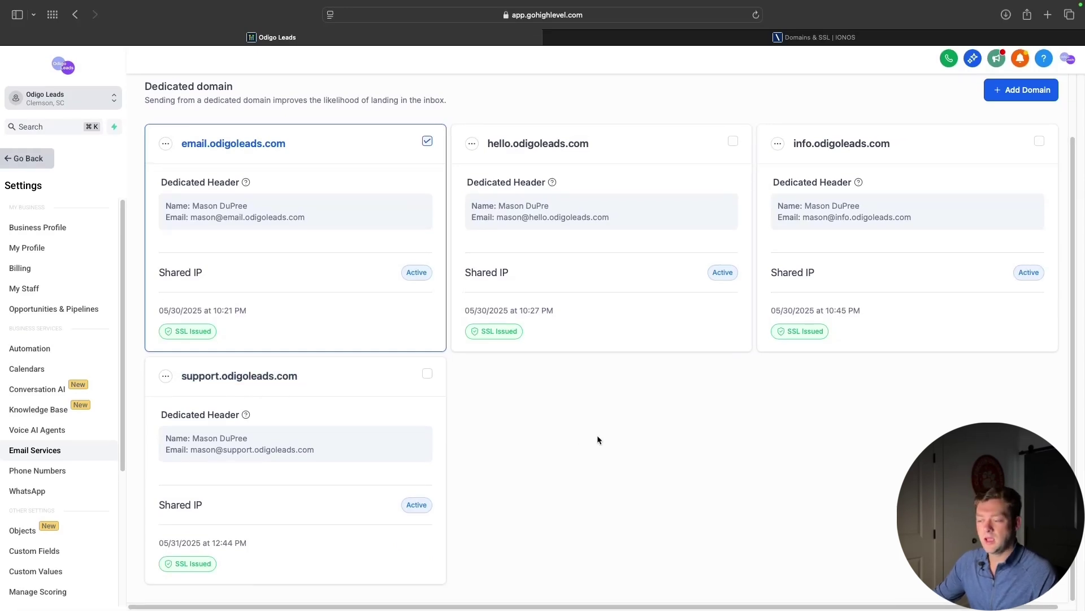
drag(191, 449, 315, 447)
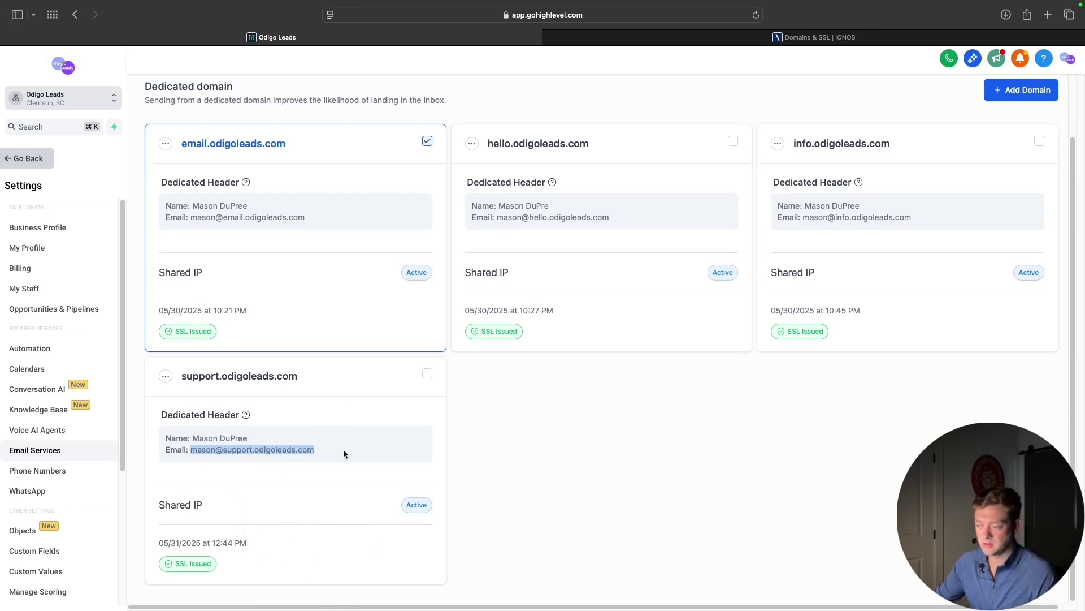
click(613, 535)
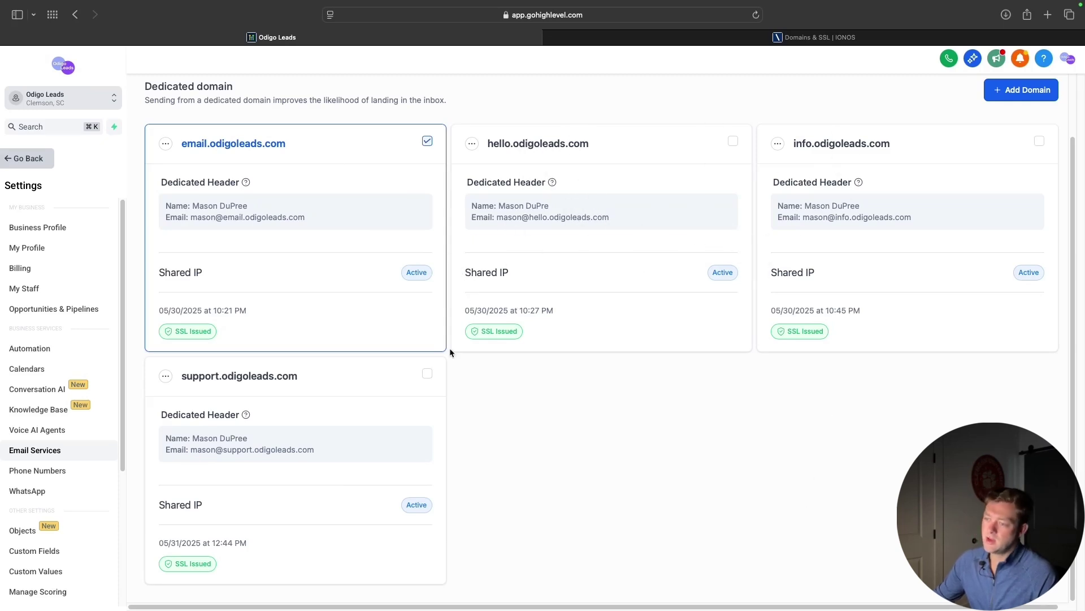
scroll(636, 505, up, 3)
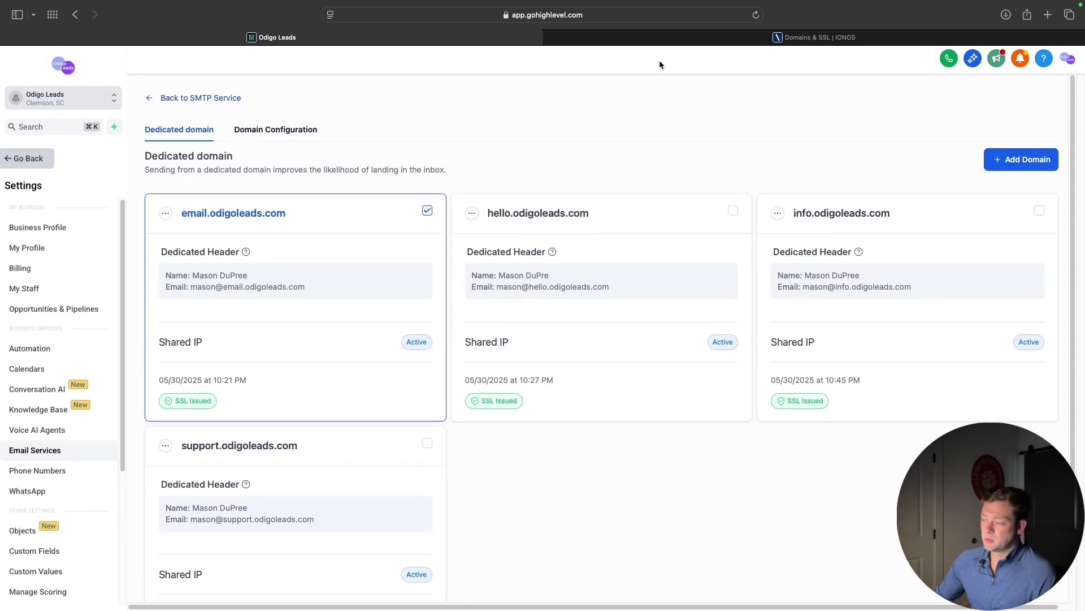
click(269, 132)
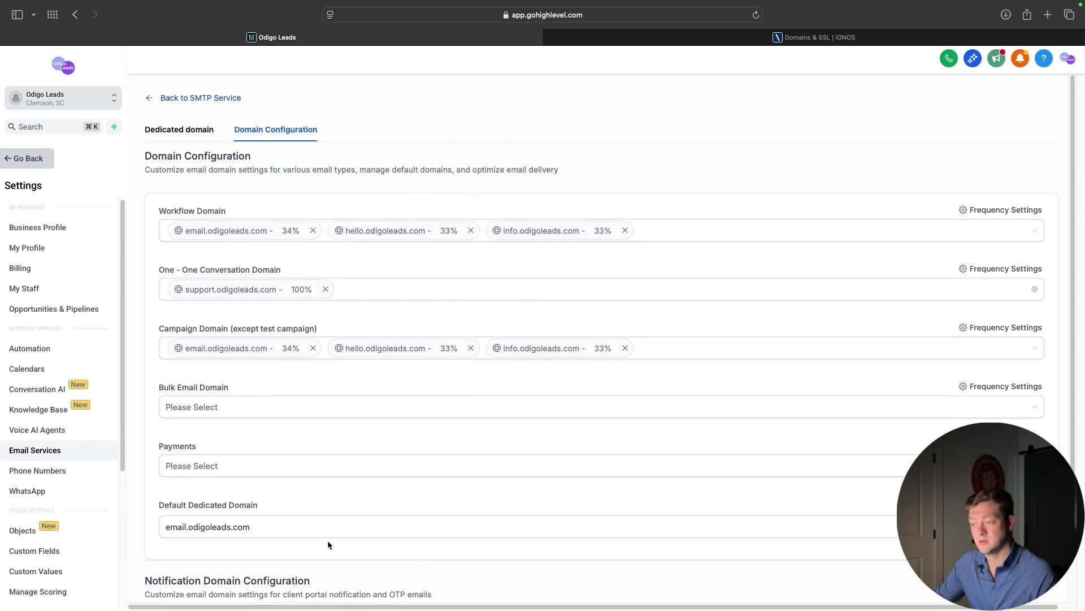
Check Reply & Forward Settings, then go back to SMTP Service and open the dedicated domain list
scroll(497, 152, down, 1)
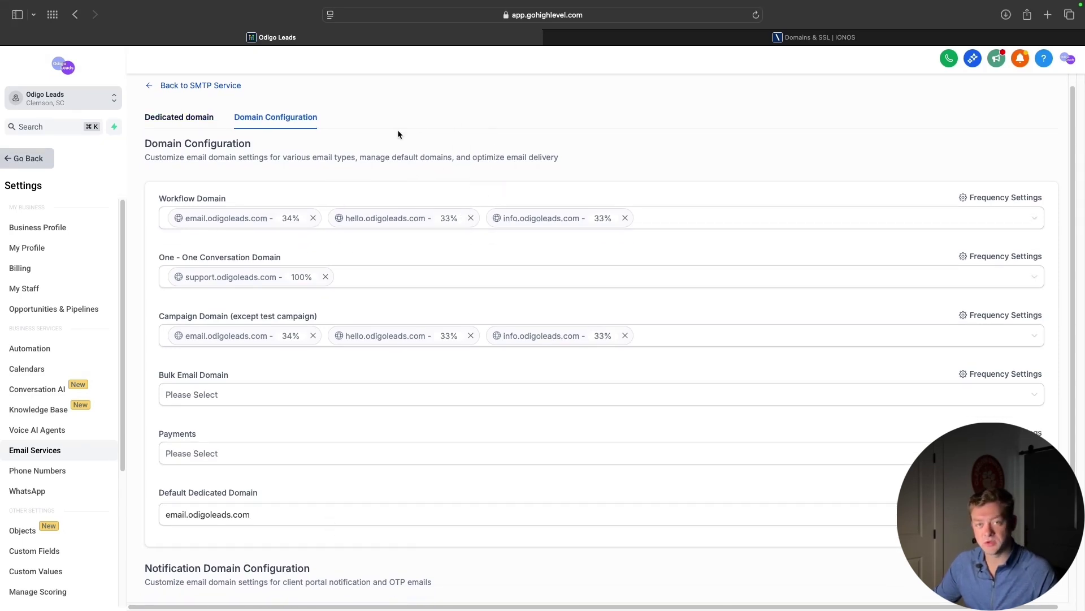
click(164, 85)
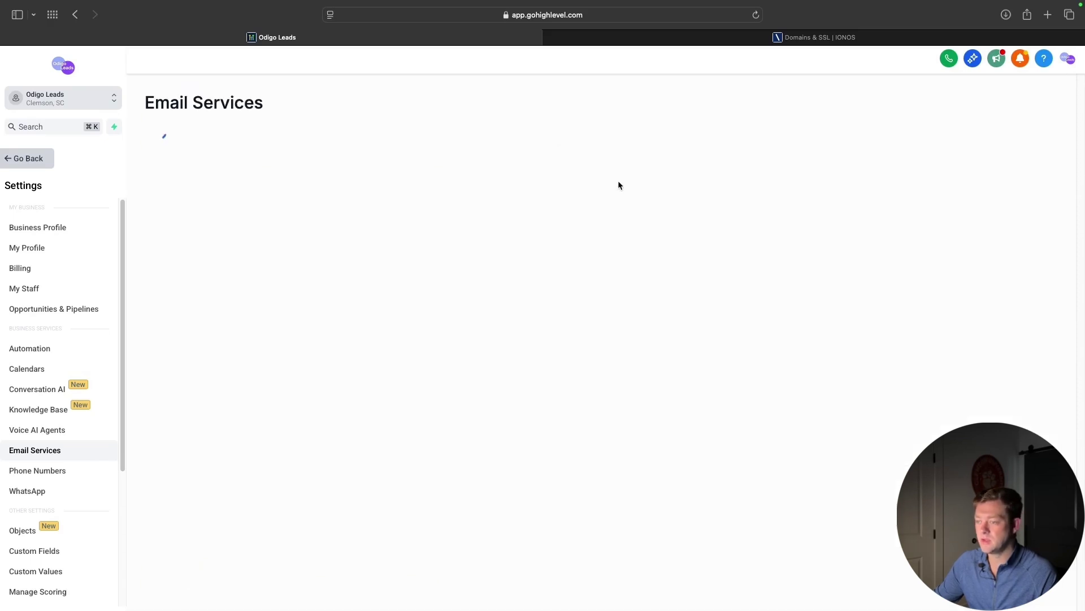
click(280, 132)
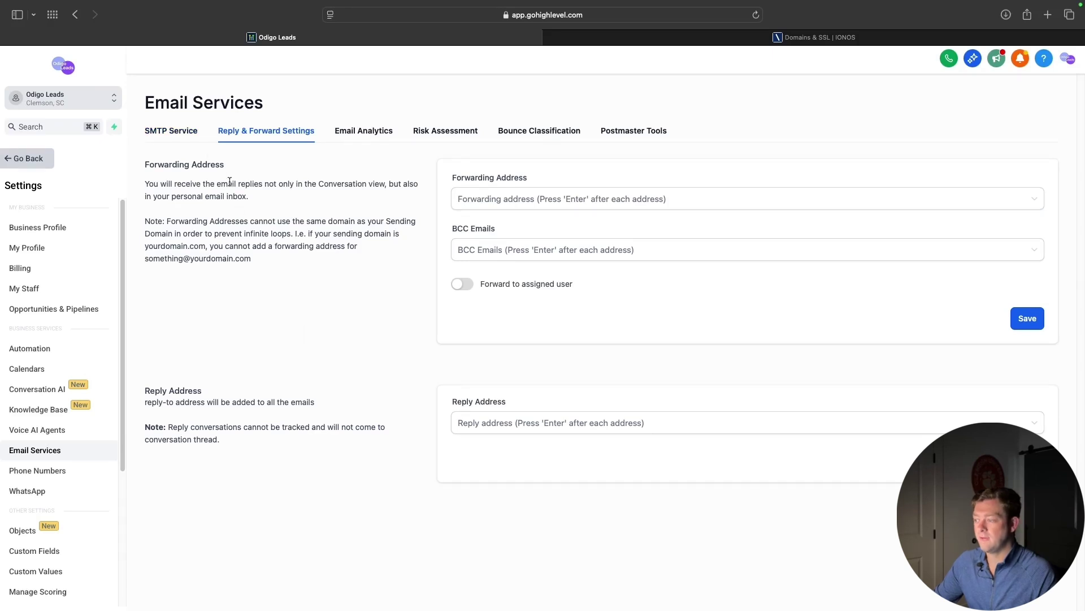
click(187, 136)
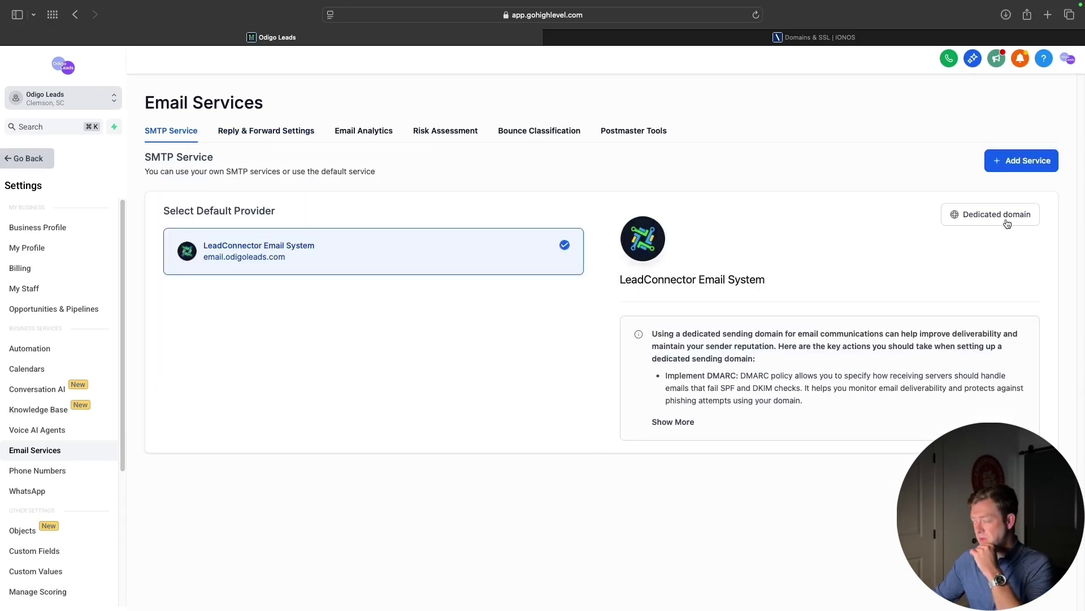
click(1008, 224)
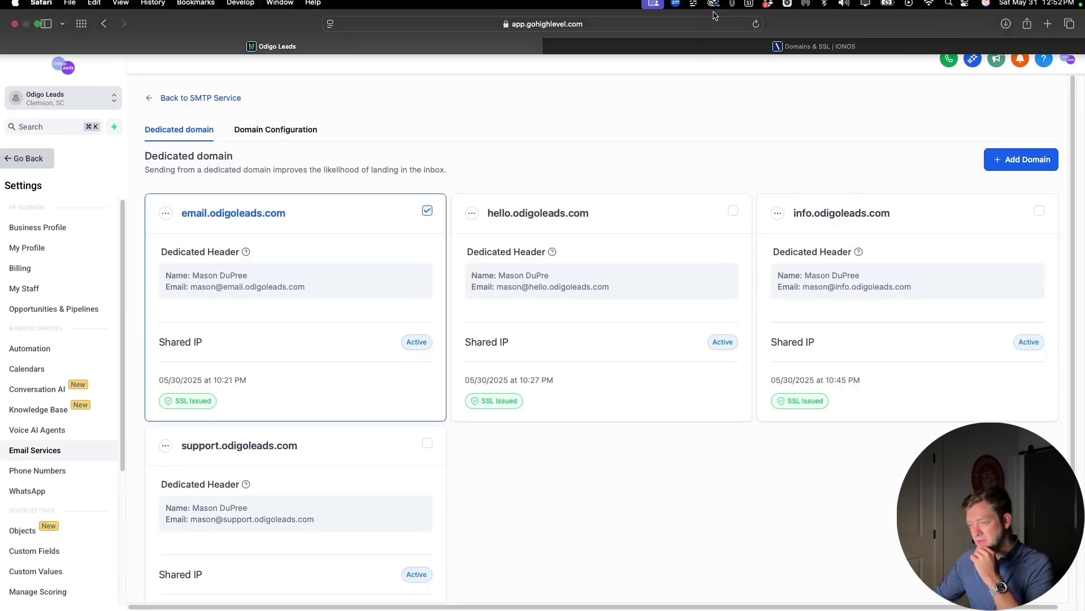